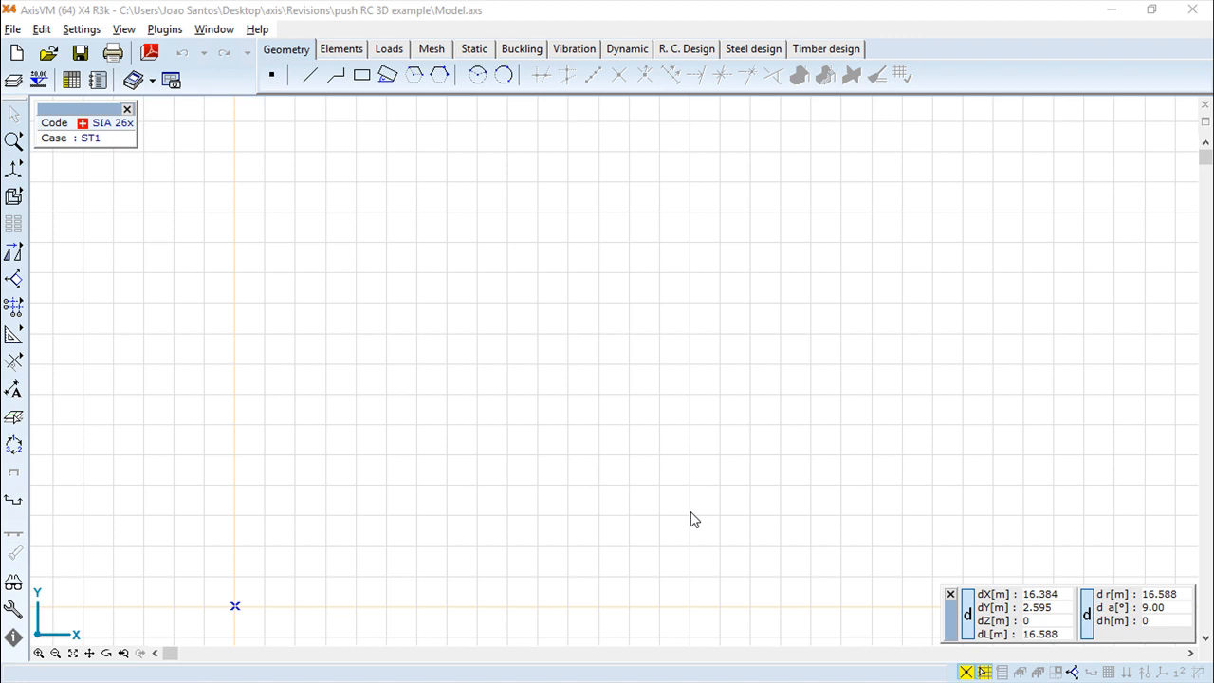
pyautogui.click(523, 17)
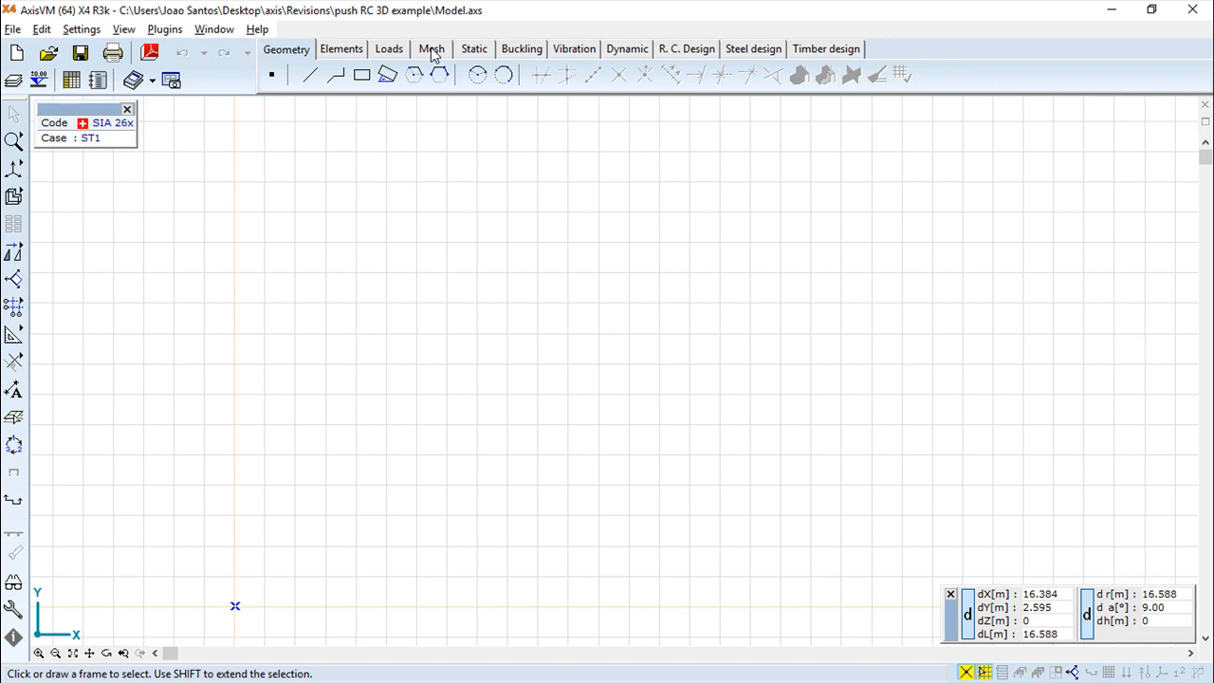
pyautogui.click(431, 49)
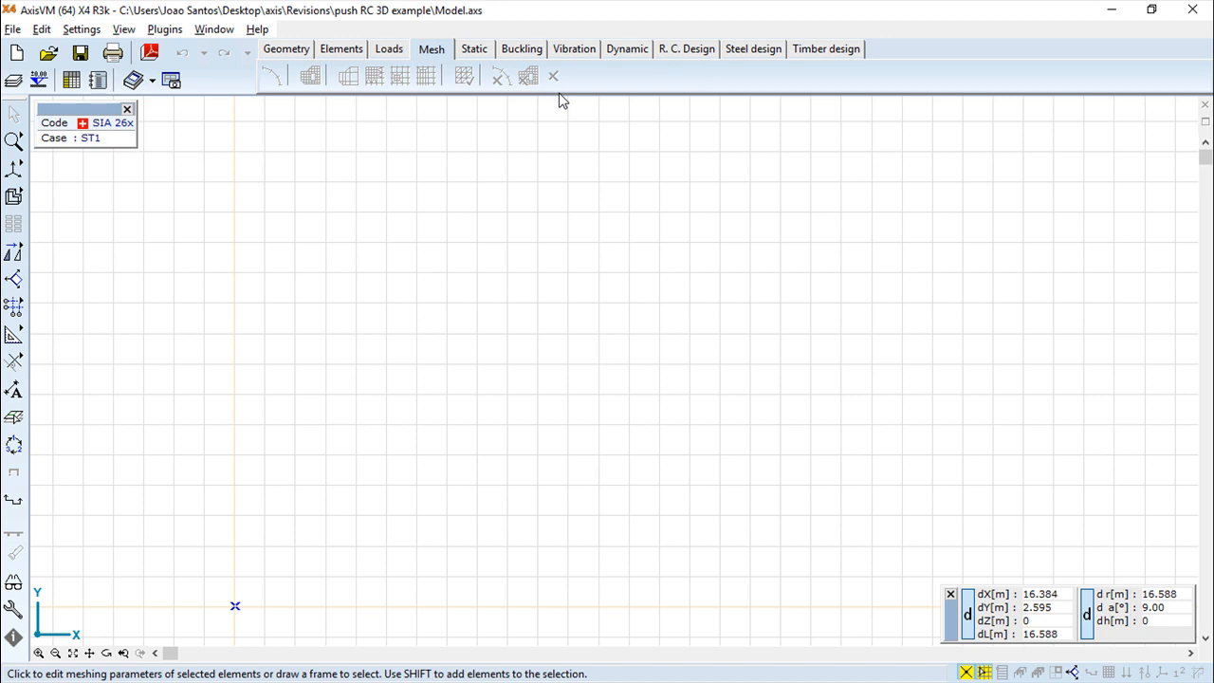
pyautogui.click(395, 52)
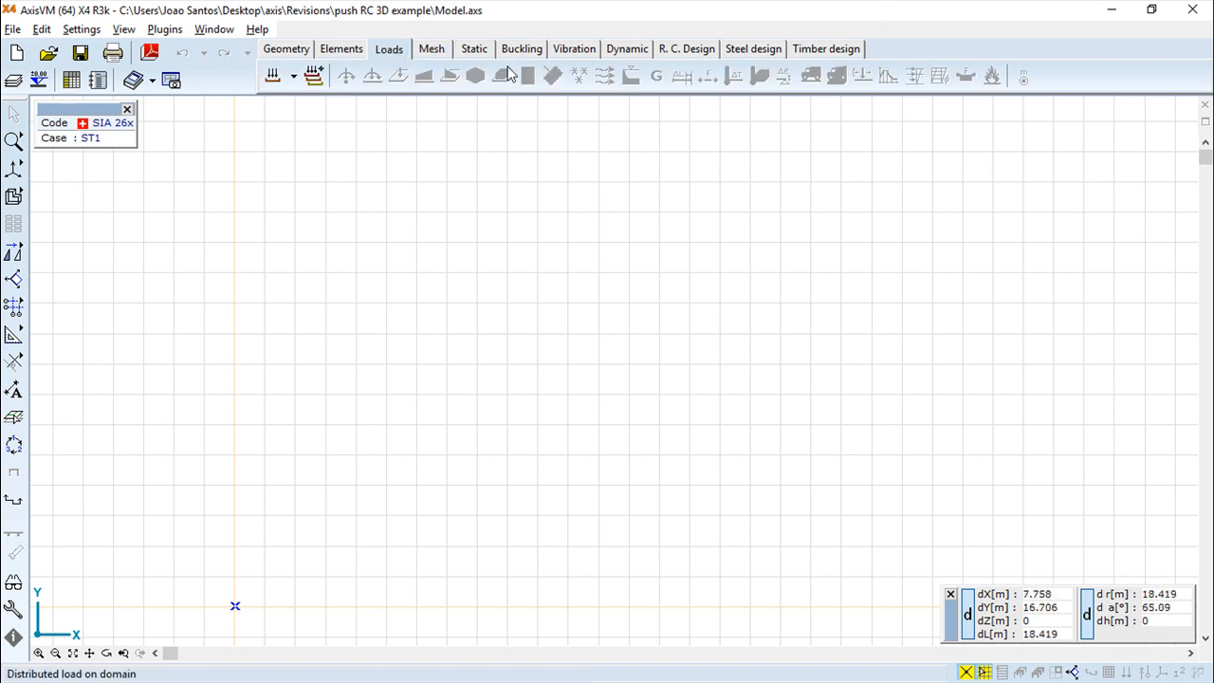
pyautogui.click(435, 50)
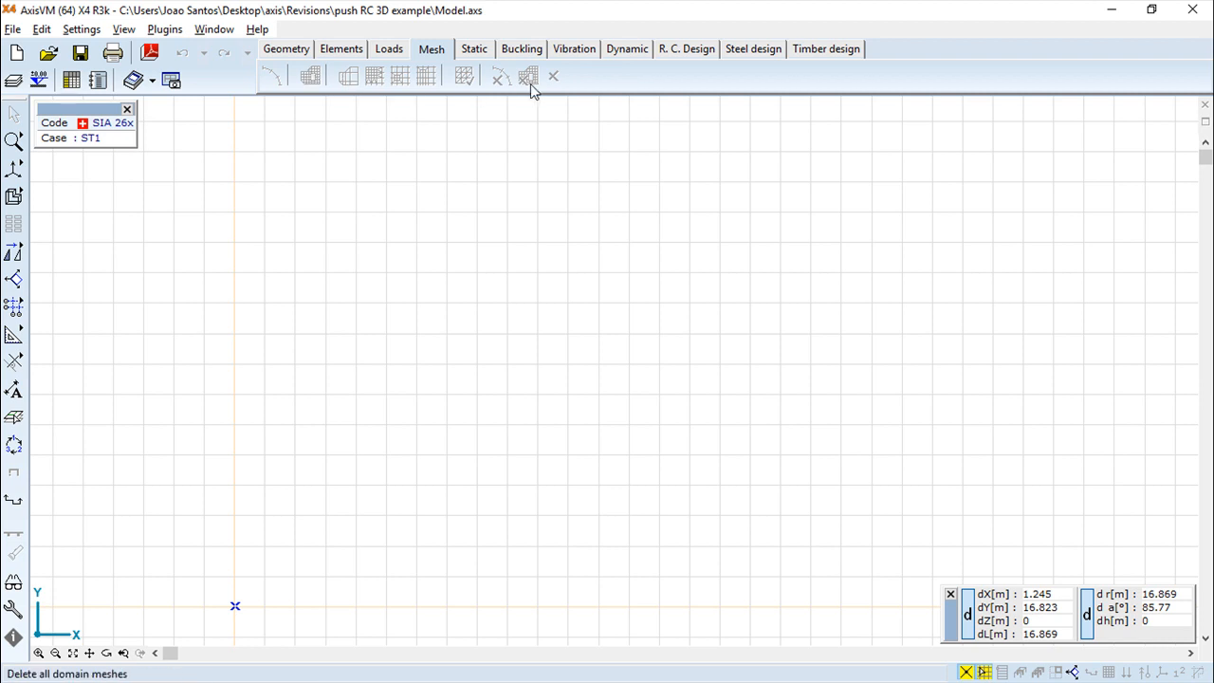
# - Draw an upright rectangle in the XY plane, to the upper right of the origin
pyautogui.click(285, 50)
pyautogui.click(361, 75)
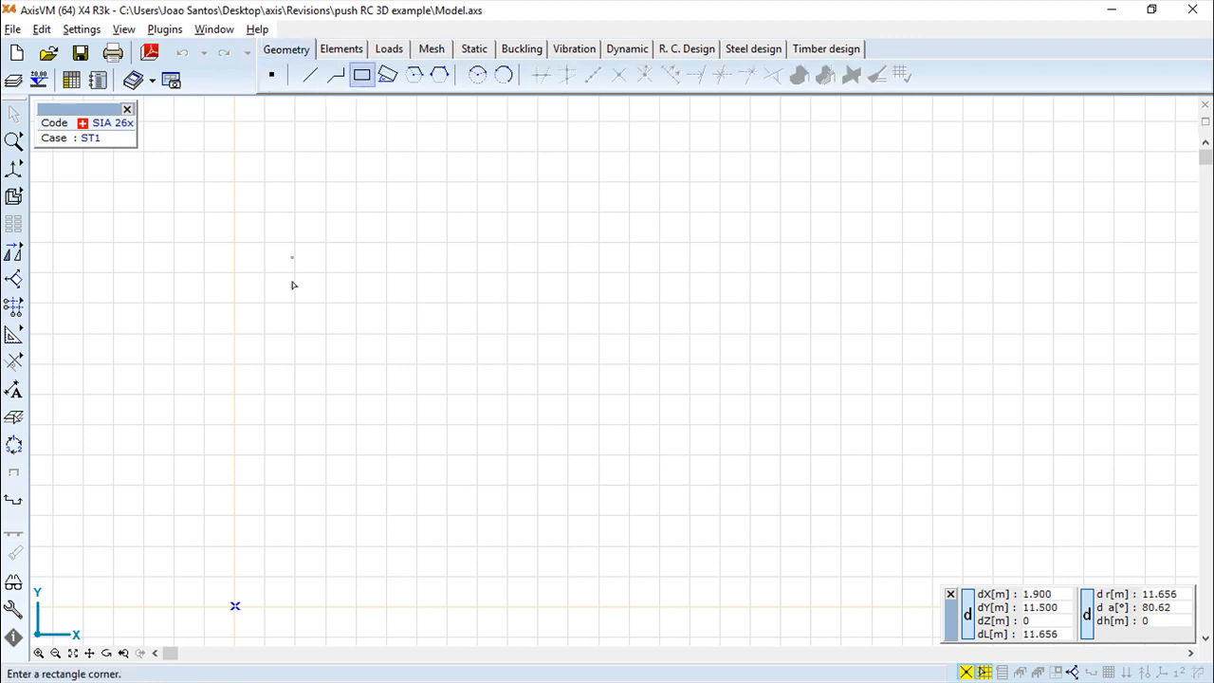
pyautogui.click(298, 243)
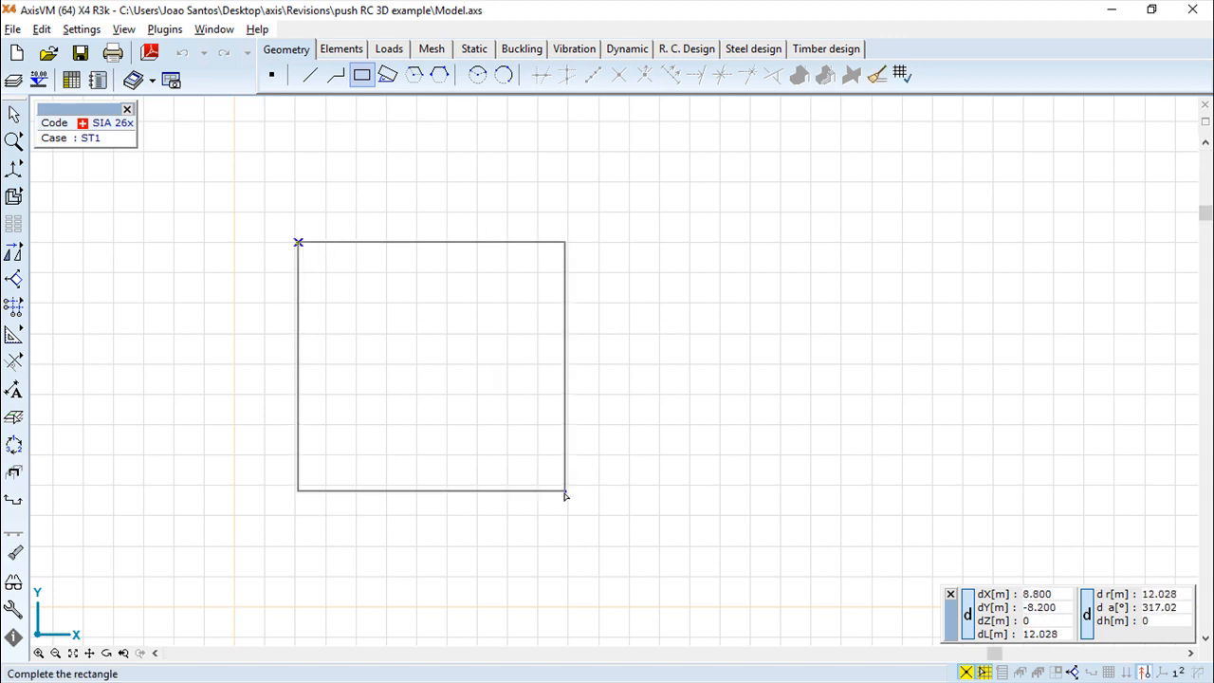
pyautogui.click(547, 461)
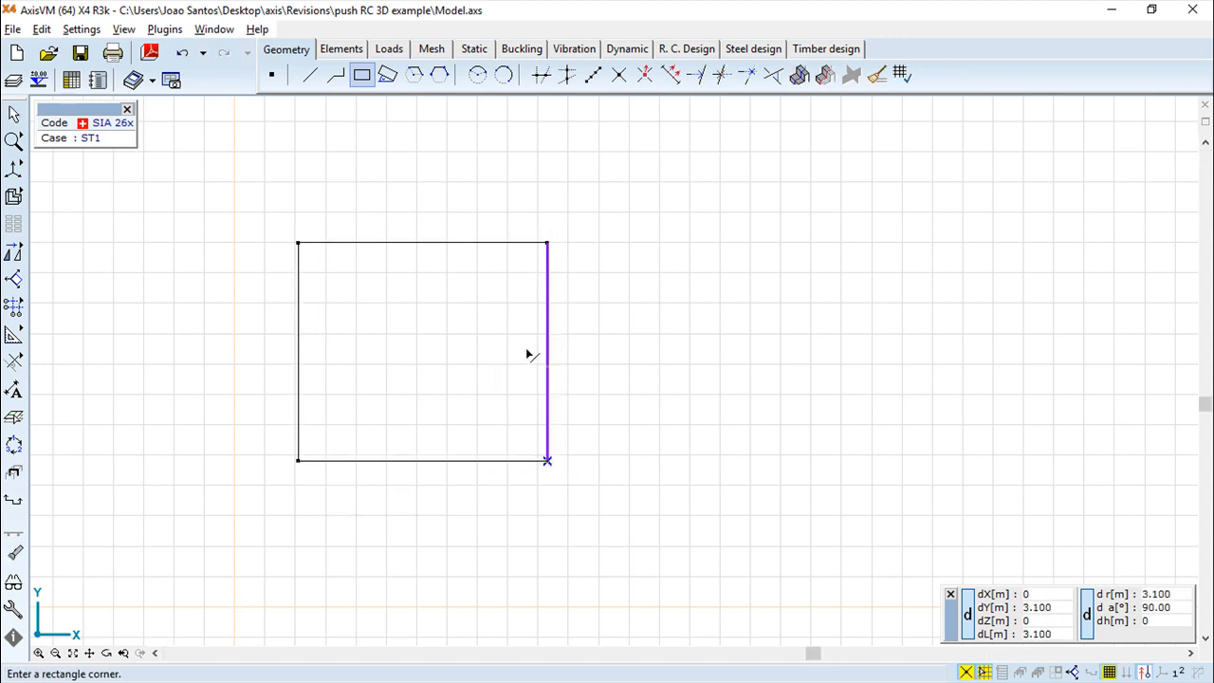
# - Draw two lines from the rectangle's upper-right and lower-right corners to a common outer point, forming a triangle on its right side
pyautogui.click(310, 75)
pyautogui.click(547, 243)
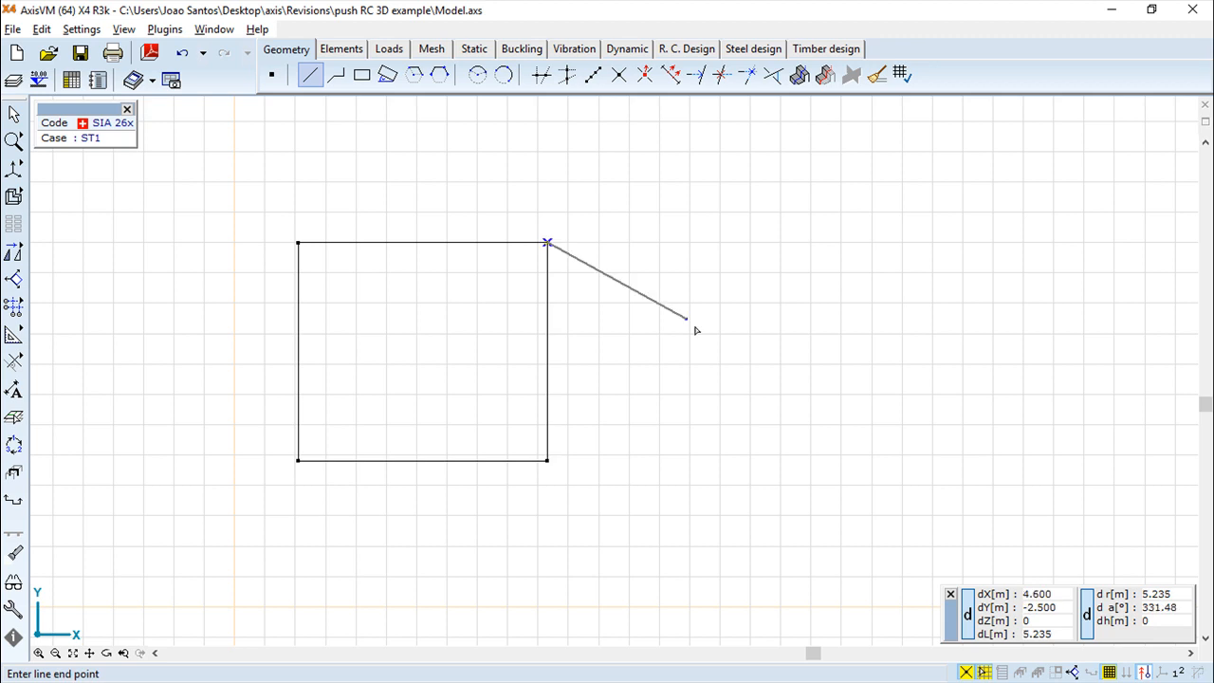
pyautogui.click(720, 371)
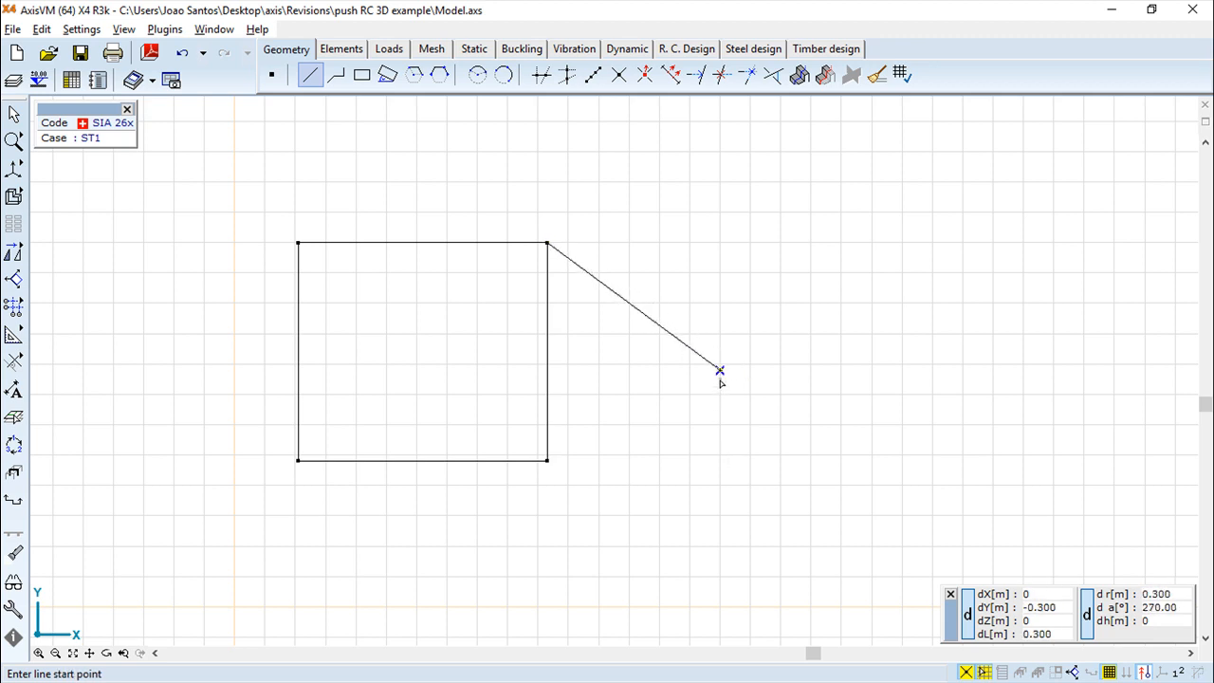
pyautogui.click(720, 370)
pyautogui.click(548, 461)
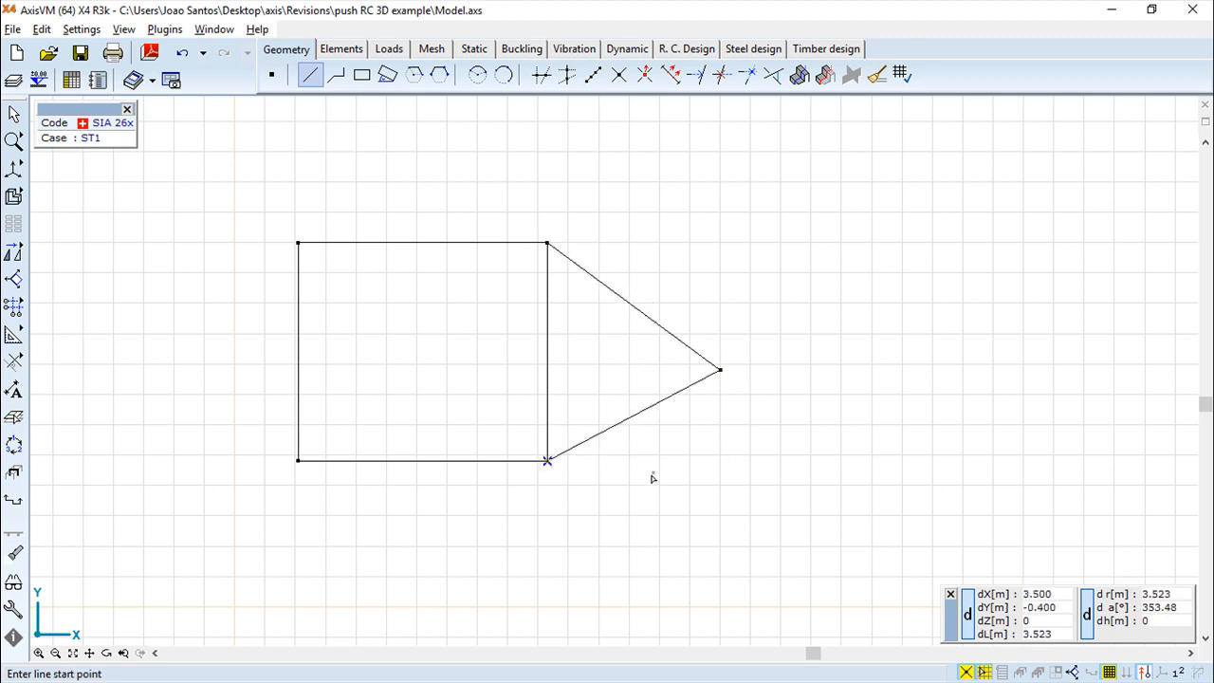
# - Draw a skewed rectangle outward from the triangle's upper sloping side
pyautogui.click(388, 75)
pyautogui.click(547, 243)
pyautogui.click(720, 370)
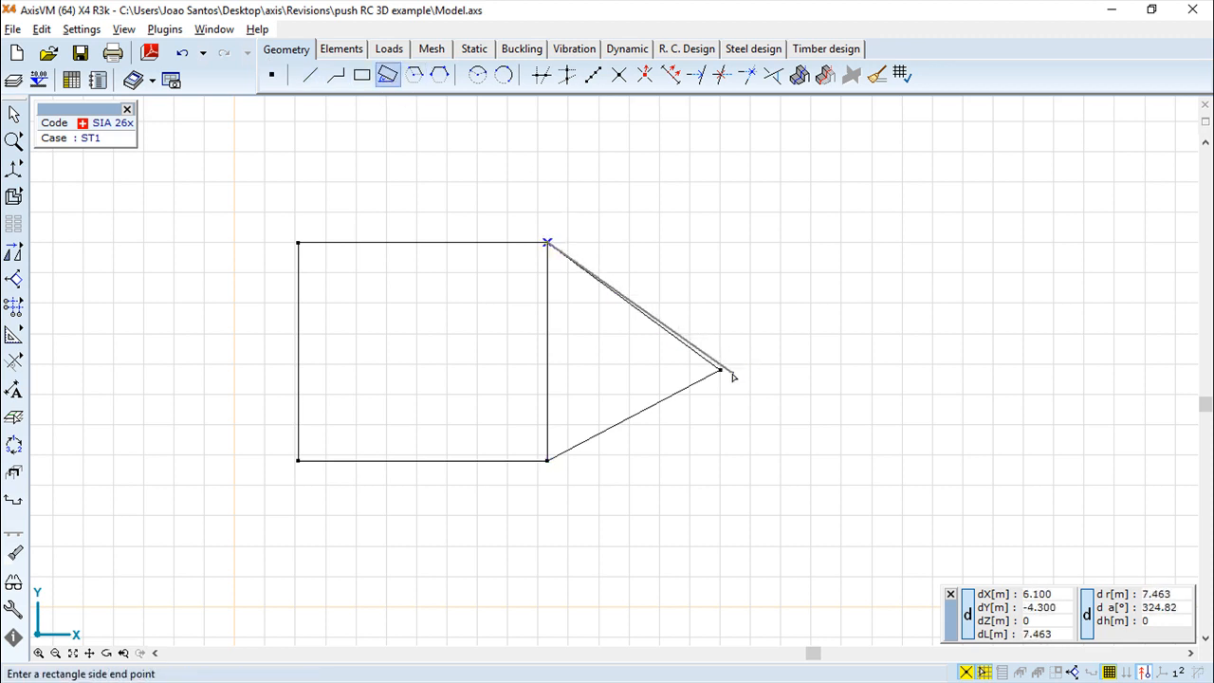
pyautogui.click(823, 229)
pyautogui.moveTo(910, 281); pyautogui.dragTo(956, 372, button='middle')
pyautogui.scroll(-1, 956, 372)
pyautogui.scroll(2, 955, 371)
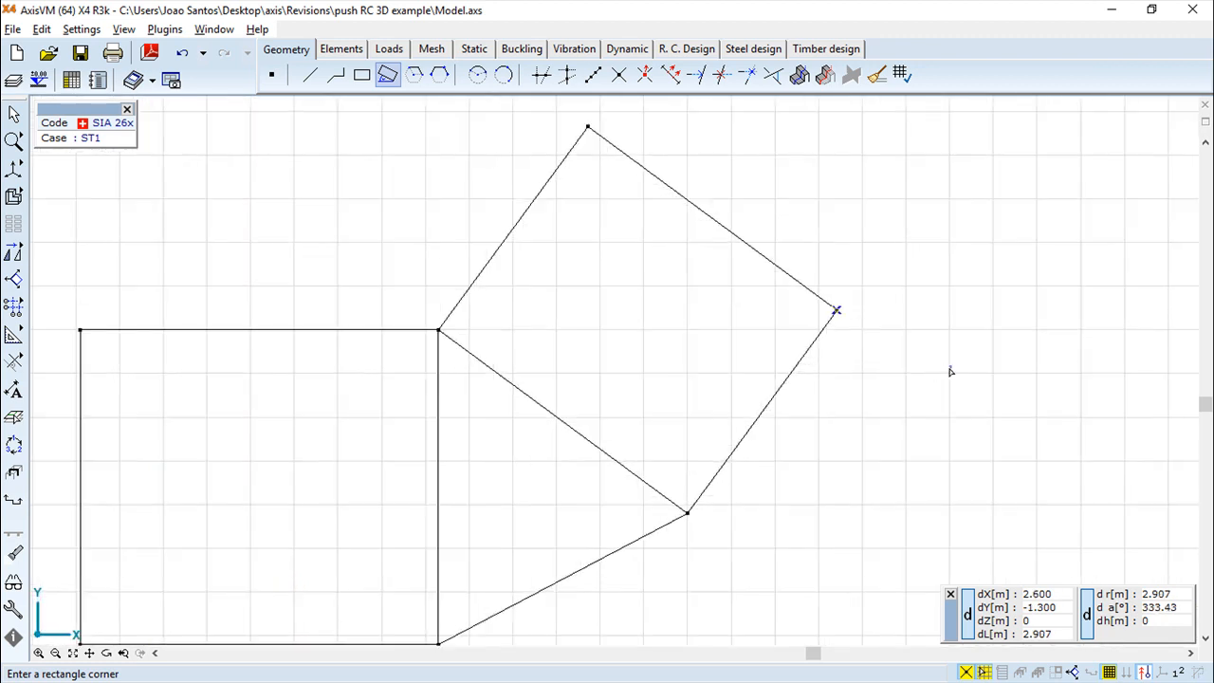
# - Define a shell domain on the whole outline with Eurocode C12/15 concrete and a thickness of 100 mm
pyautogui.moveTo(933, 369); pyautogui.dragTo(1043, 348, button='middle')
pyautogui.click(343, 51)
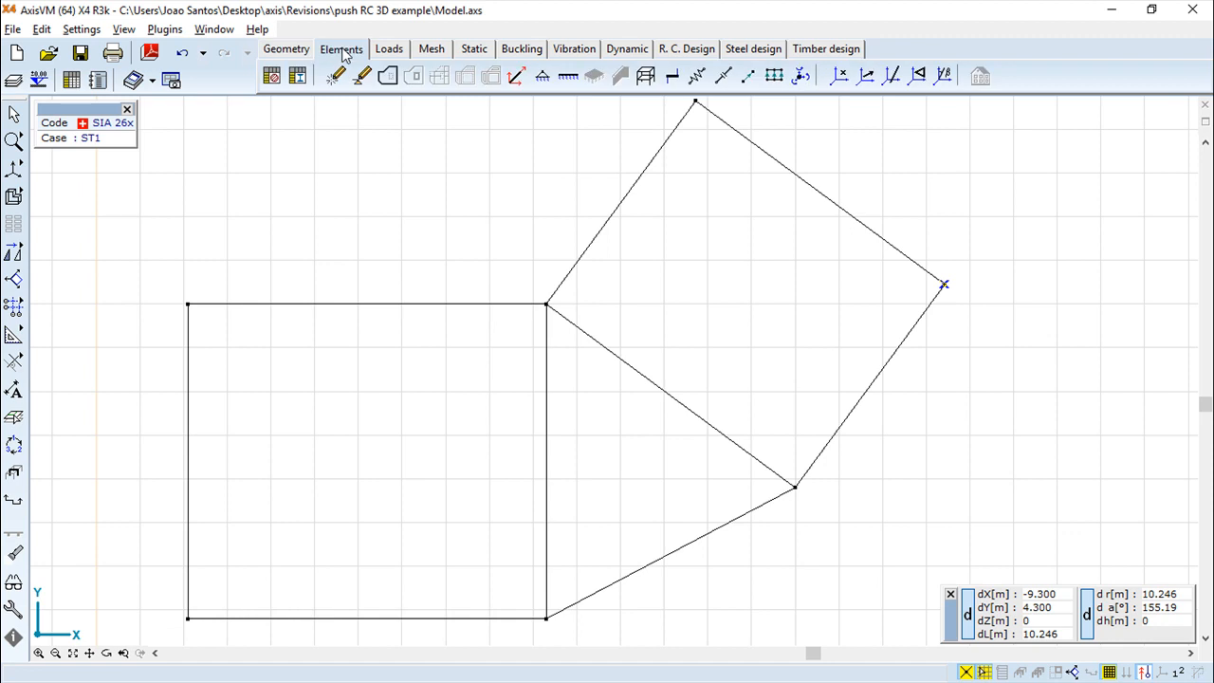
pyautogui.click(387, 77)
pyautogui.click(154, 113)
pyautogui.click(305, 114)
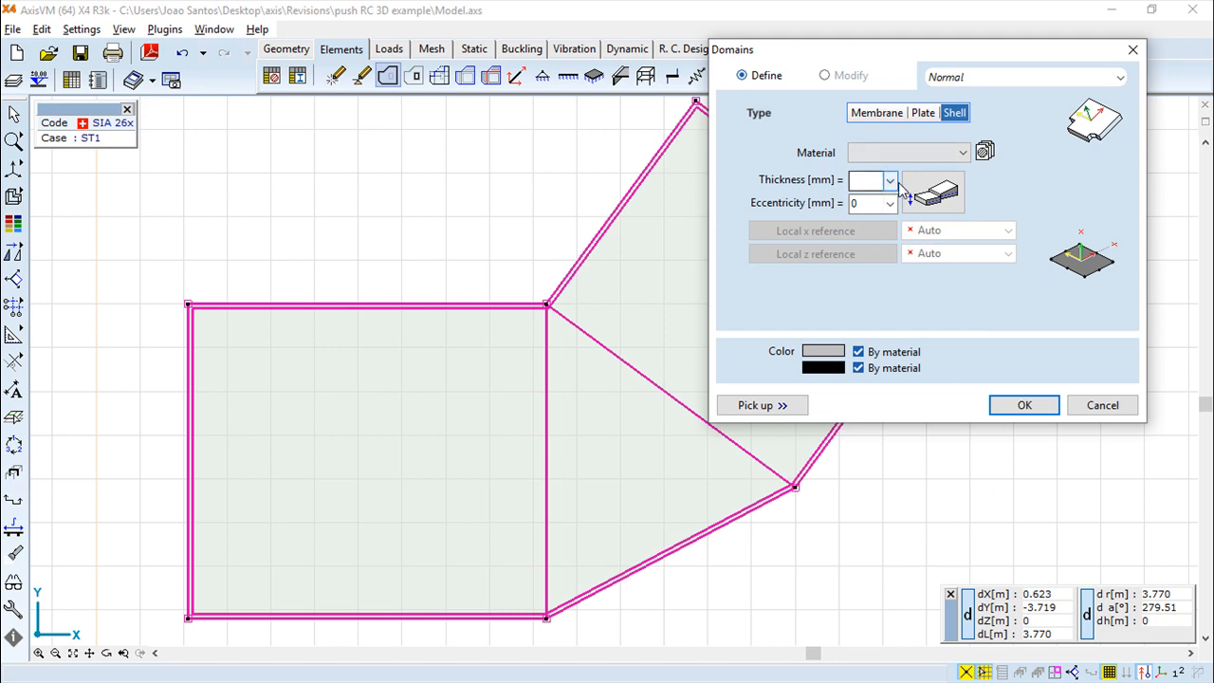
pyautogui.click(1024, 406)
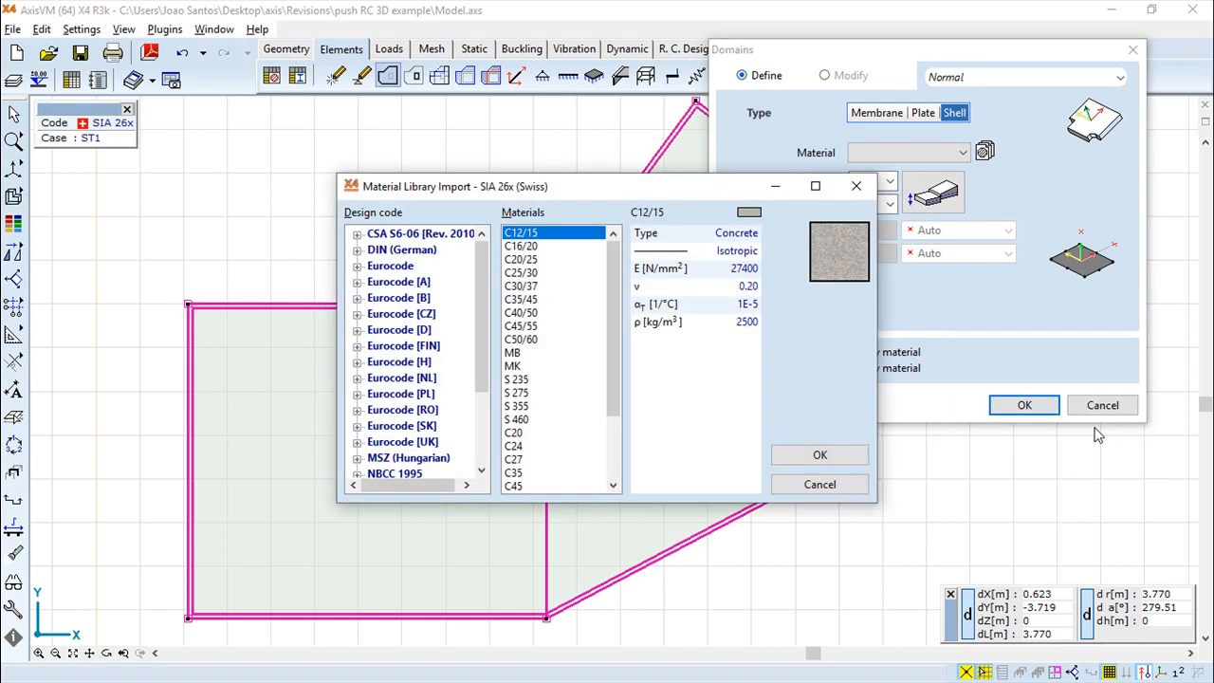
pyautogui.doubleClick(393, 266)
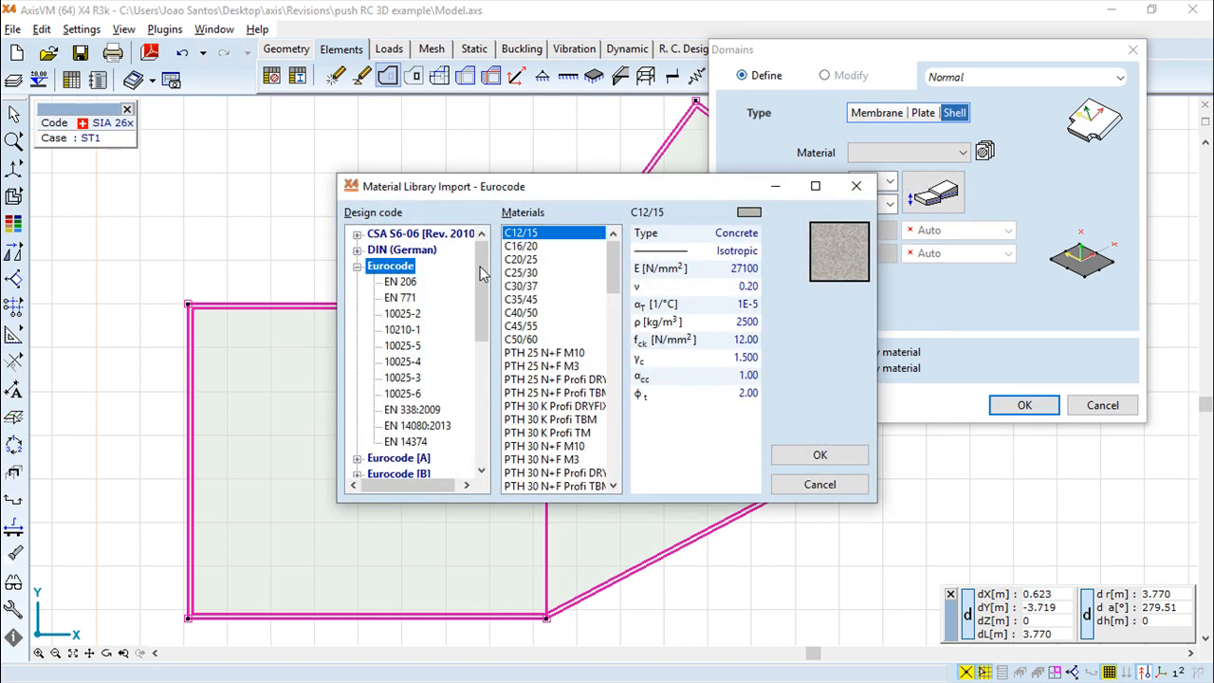
pyautogui.click(824, 456)
pyautogui.write('100')
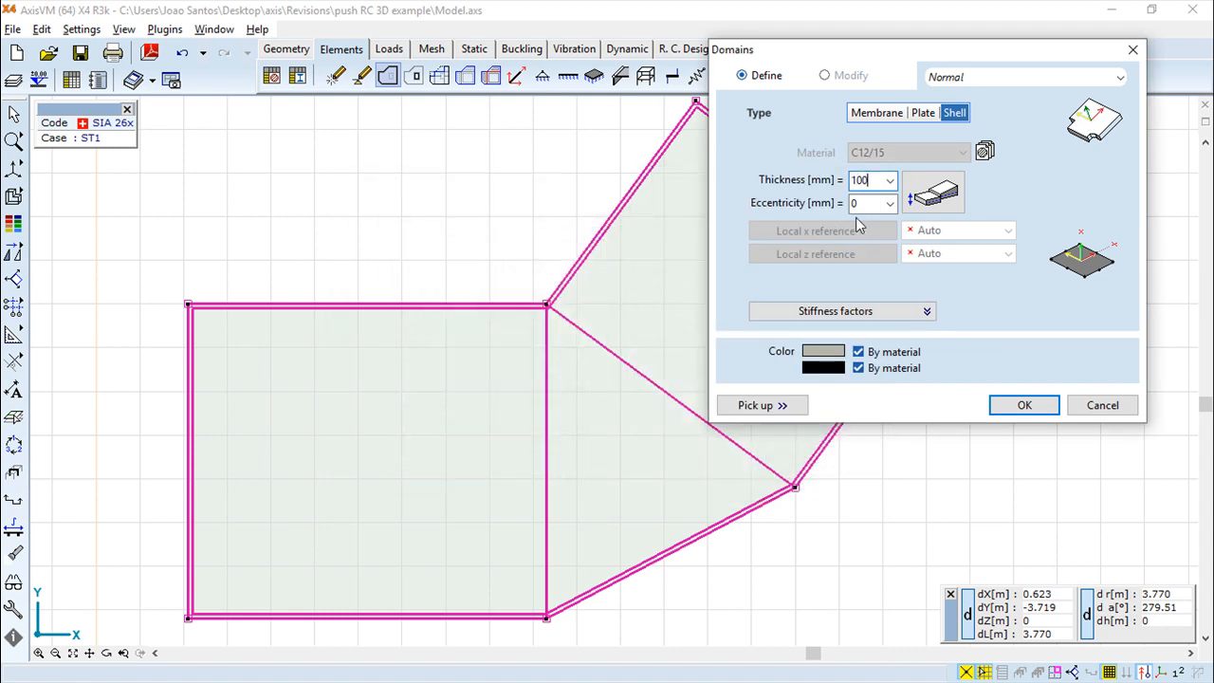
pyautogui.press('Return')
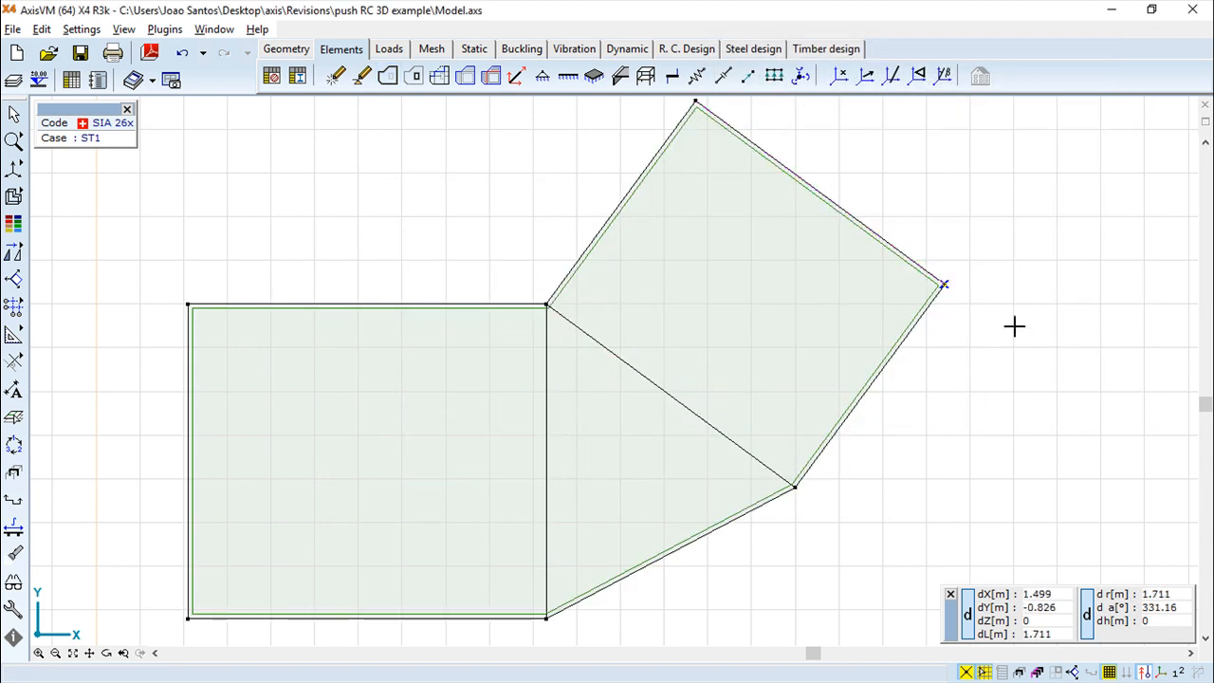
pyautogui.moveTo(1019, 355); pyautogui.dragTo(1042, 375, button='middle')
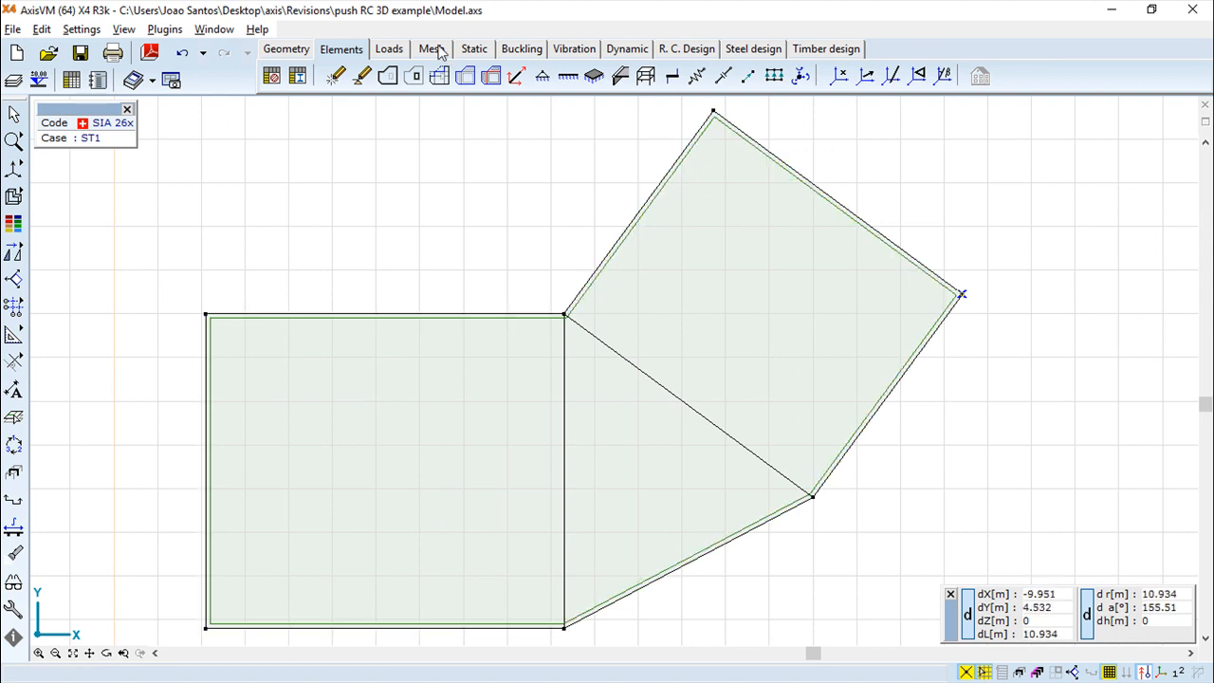
pyautogui.click(435, 50)
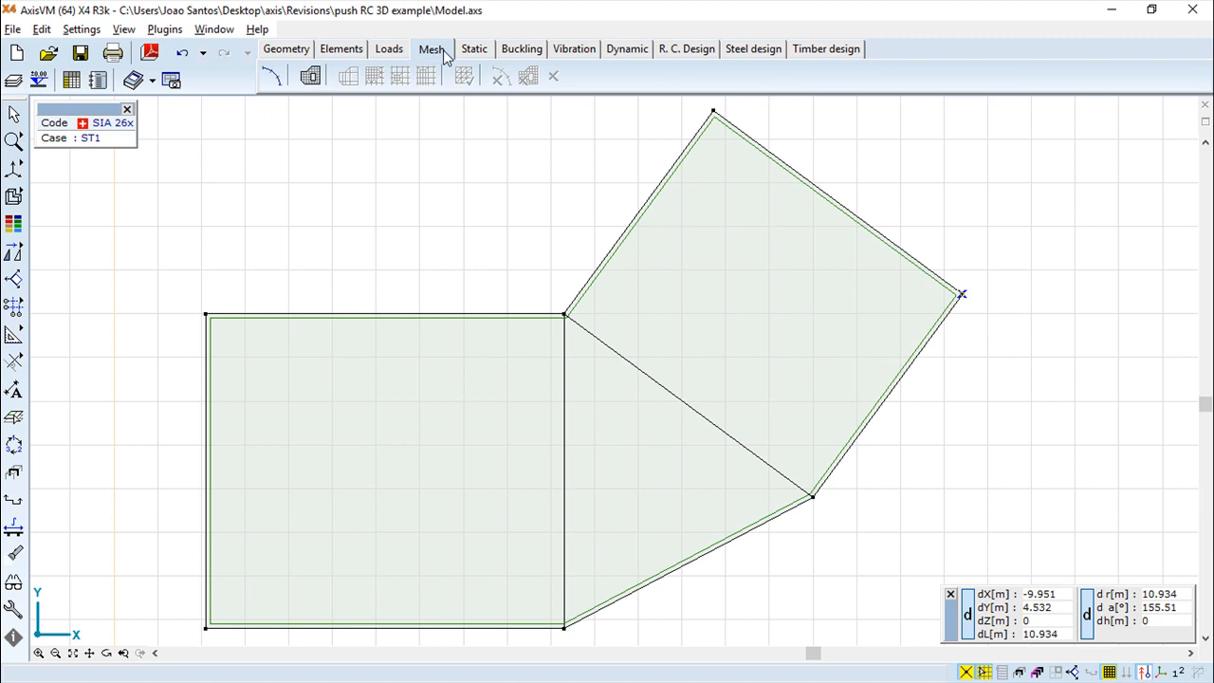
pyautogui.click(271, 80)
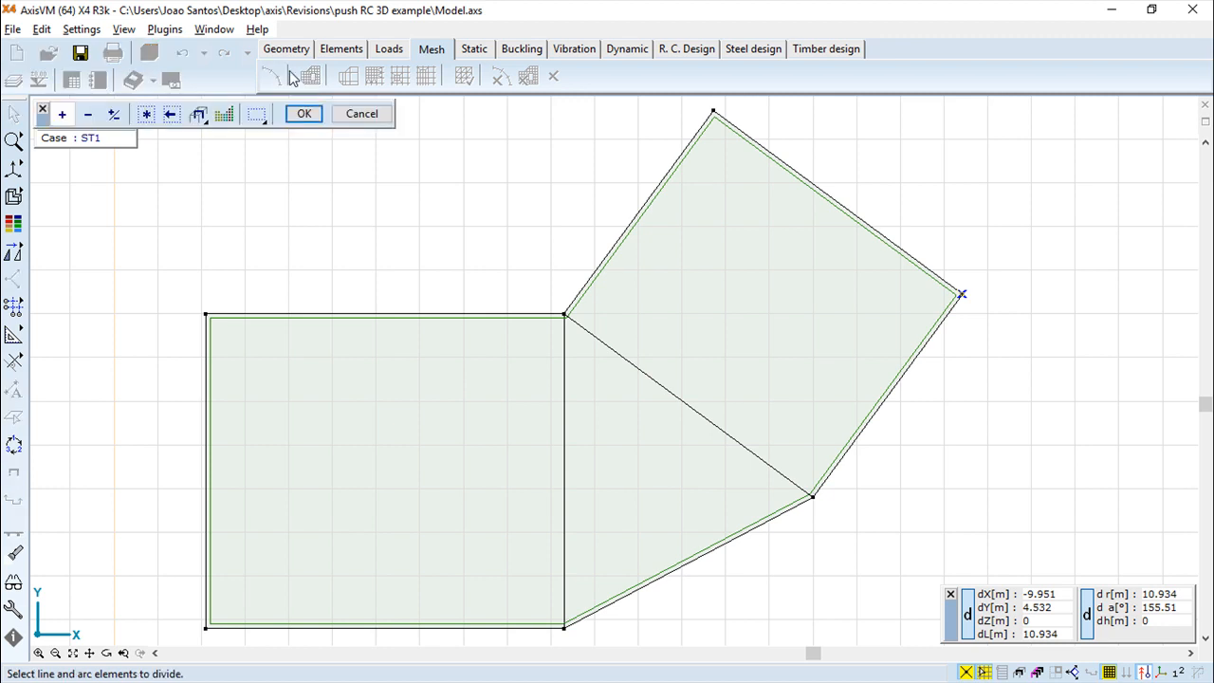
pyautogui.click(347, 314)
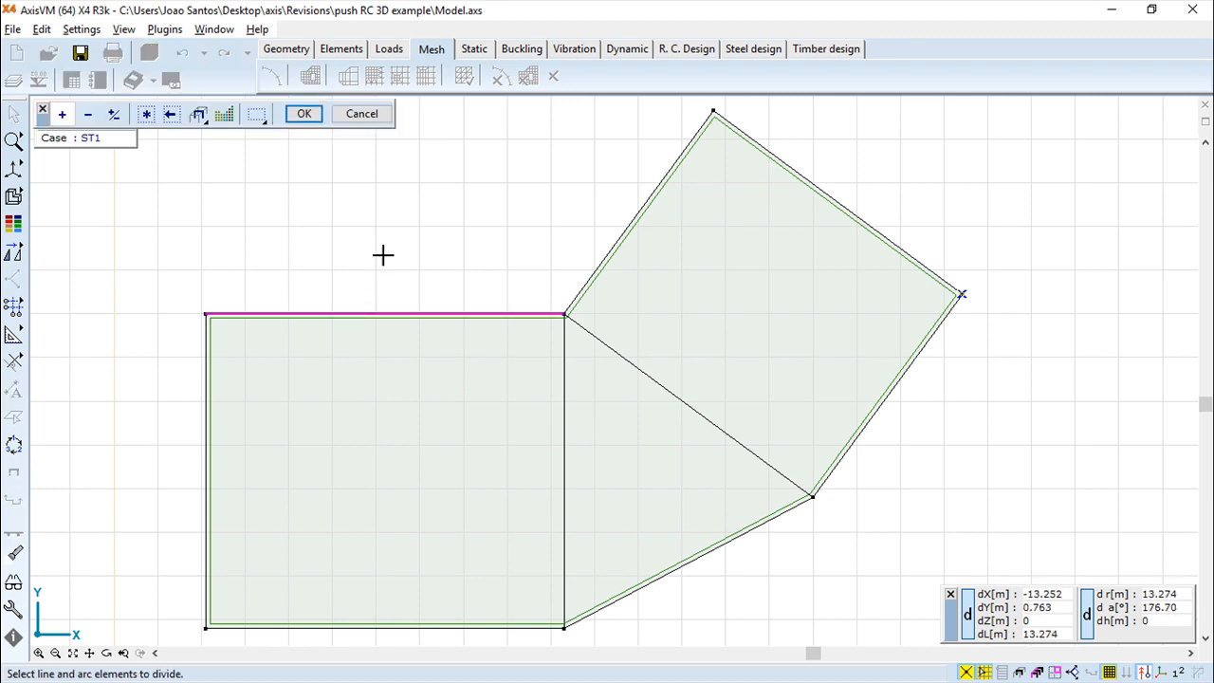
pyautogui.click(303, 115)
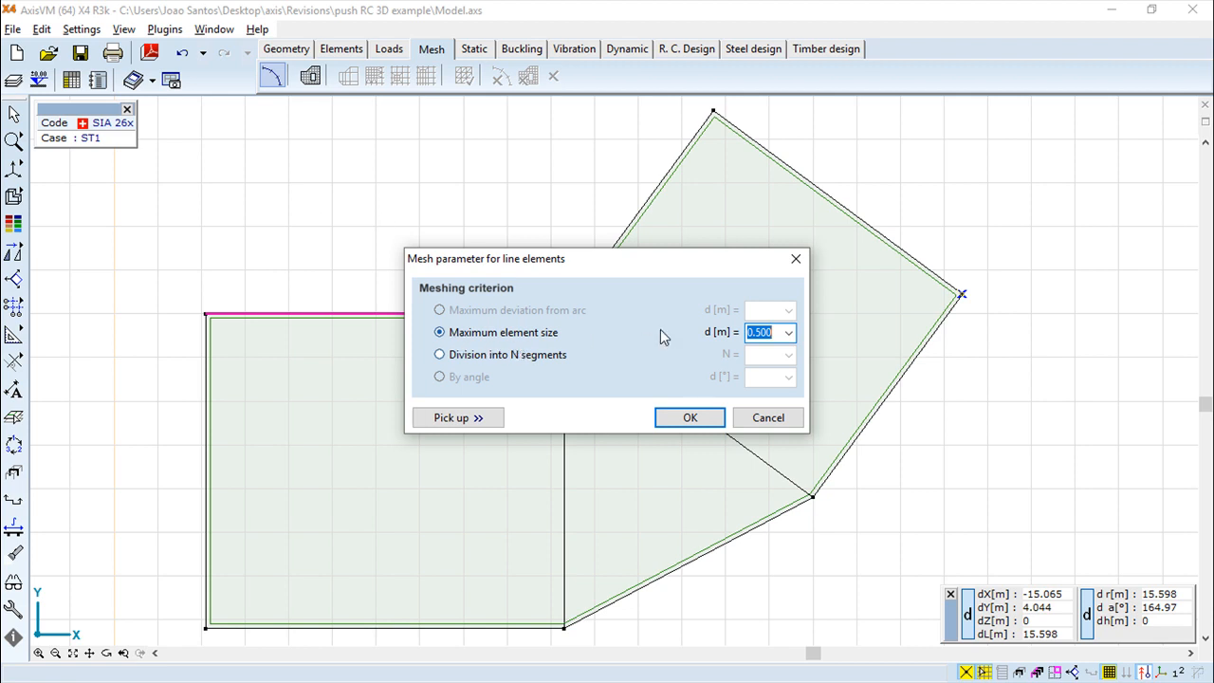
pyautogui.click(440, 355)
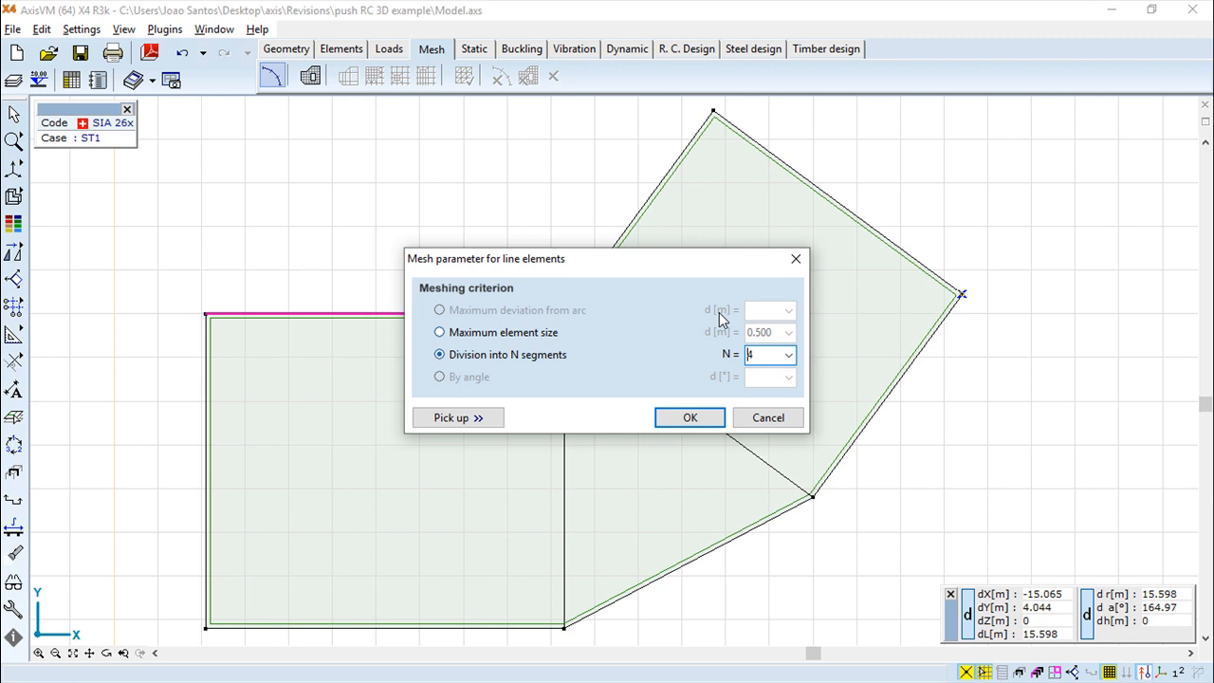
pyautogui.click(769, 421)
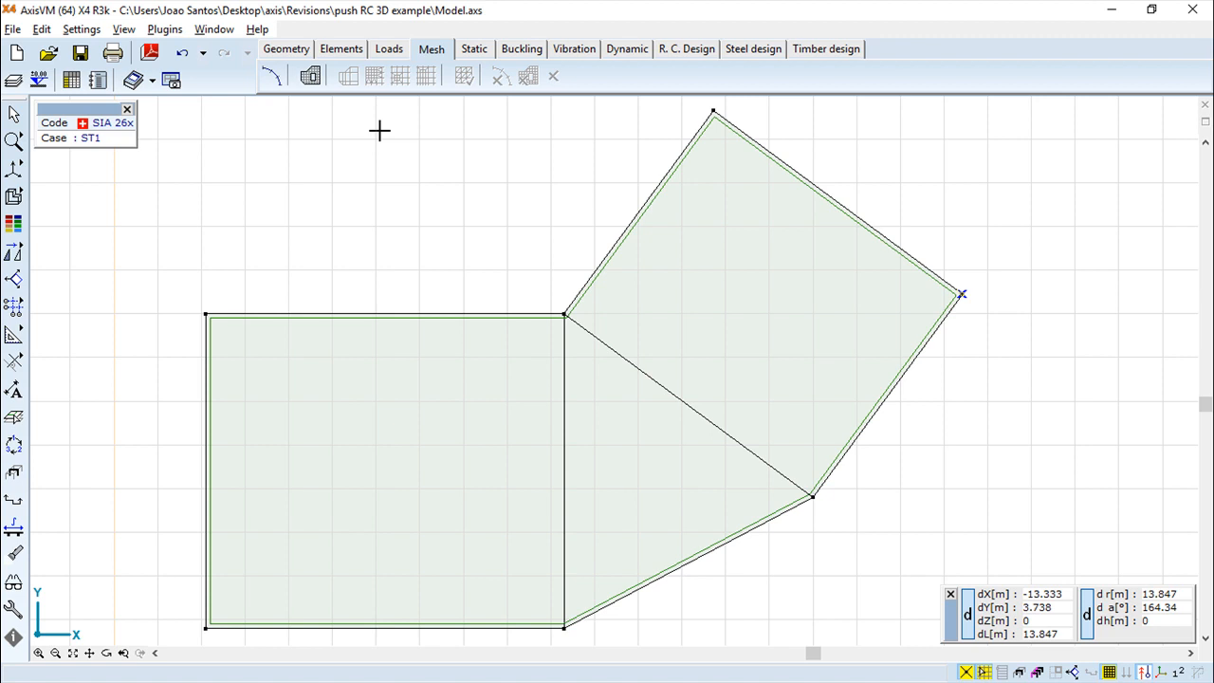
# - Try a triangular mesh on the whole domain with a 0.500 m average element size and uniform contour division, and undo it
pyautogui.click(310, 79)
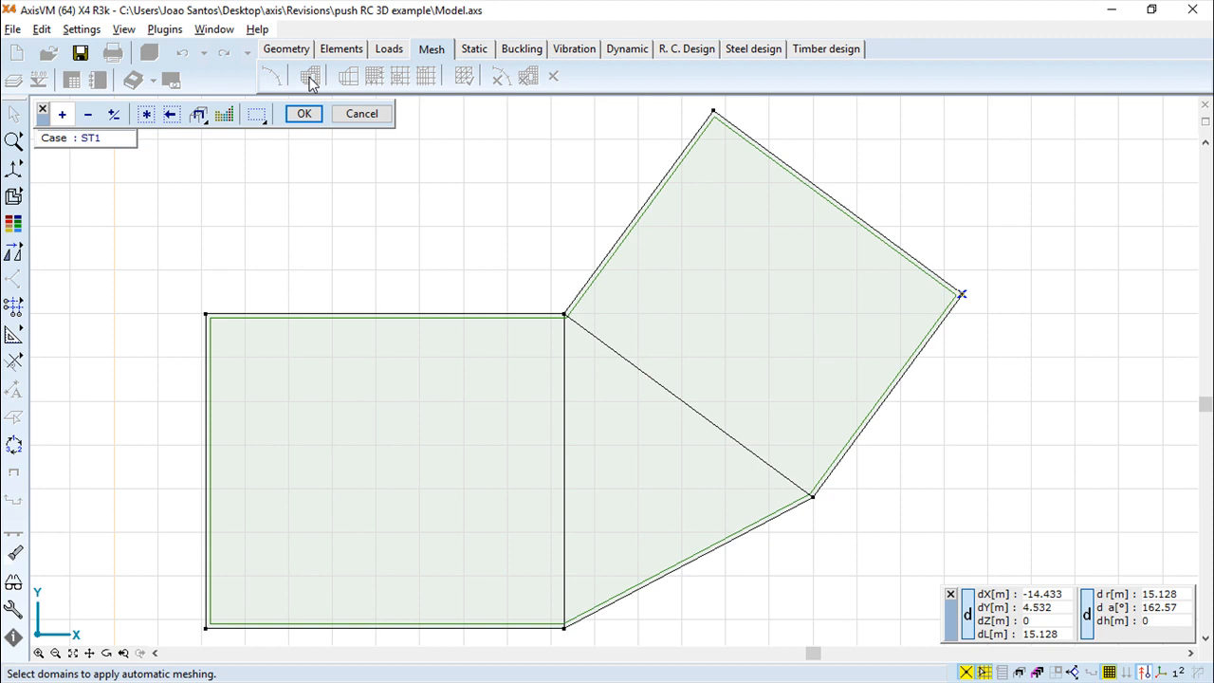
pyautogui.click(146, 114)
pyautogui.click(302, 114)
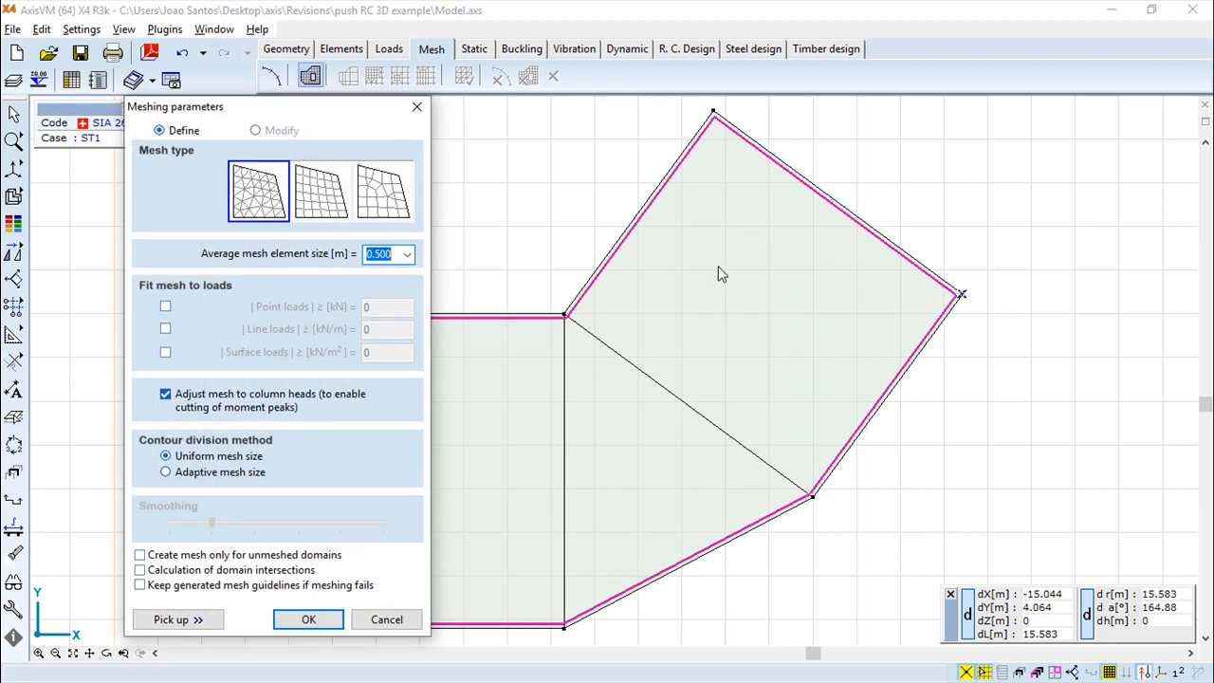
pyautogui.moveTo(254, 115); pyautogui.dragTo(414, 86)
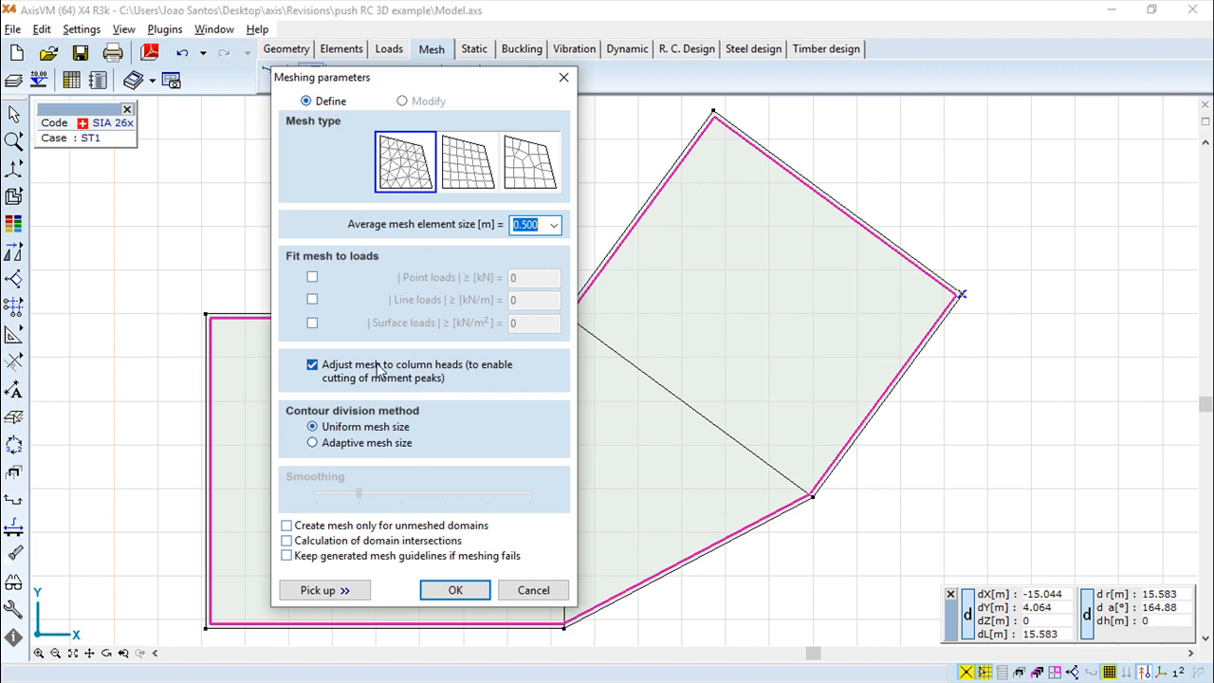
pyautogui.click(456, 589)
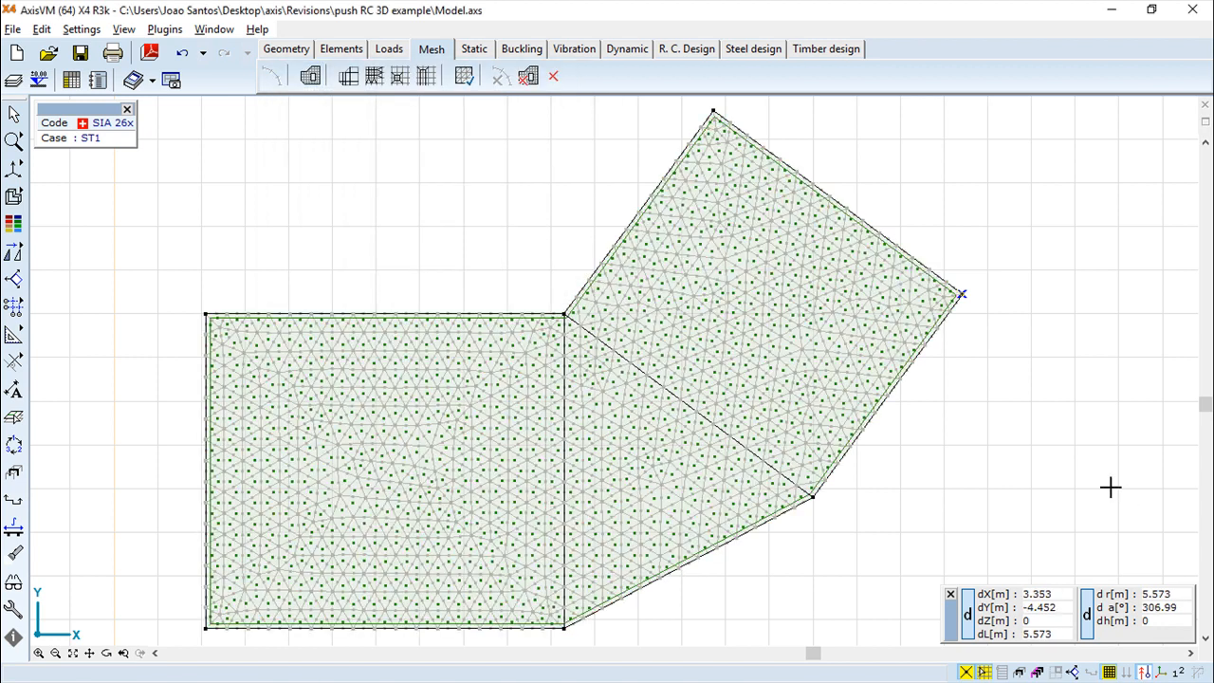
pyautogui.scroll(-1, 759, 461)
pyautogui.scroll(3, 732, 456)
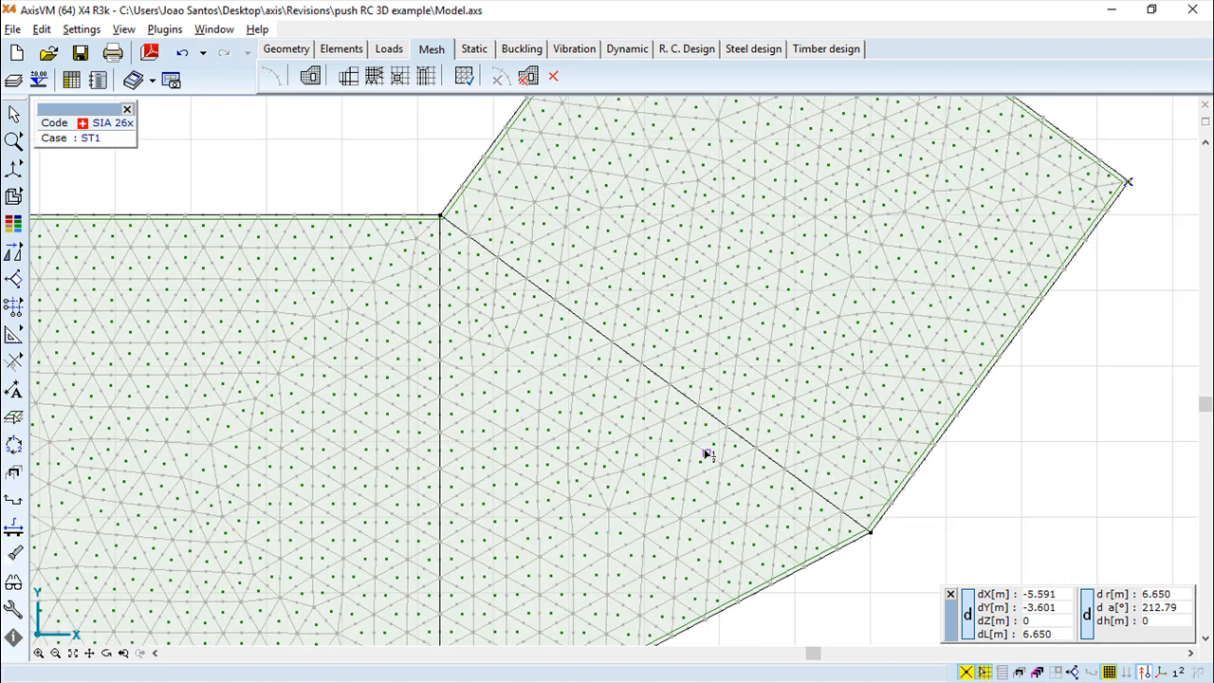
pyautogui.scroll(-2, 707, 455)
pyautogui.scroll(2, 655, 463)
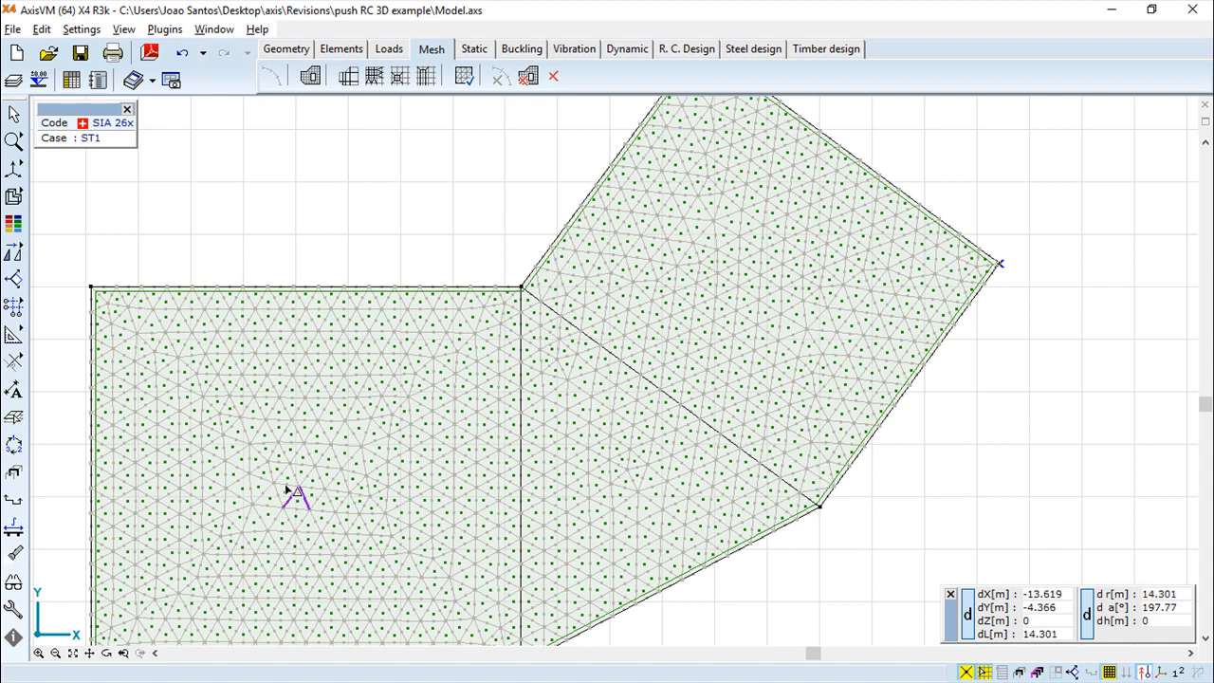
pyautogui.click(185, 57)
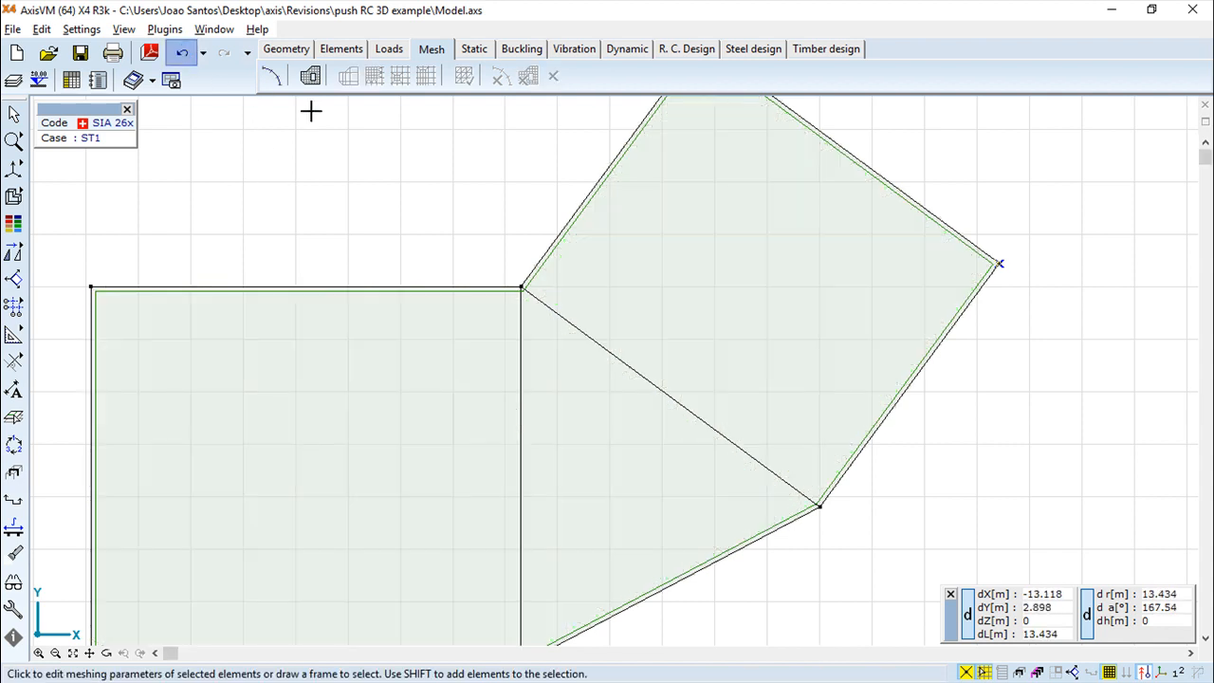
# - Try a quadrilateral mesh on the whole domain, and undo it
pyautogui.click(310, 76)
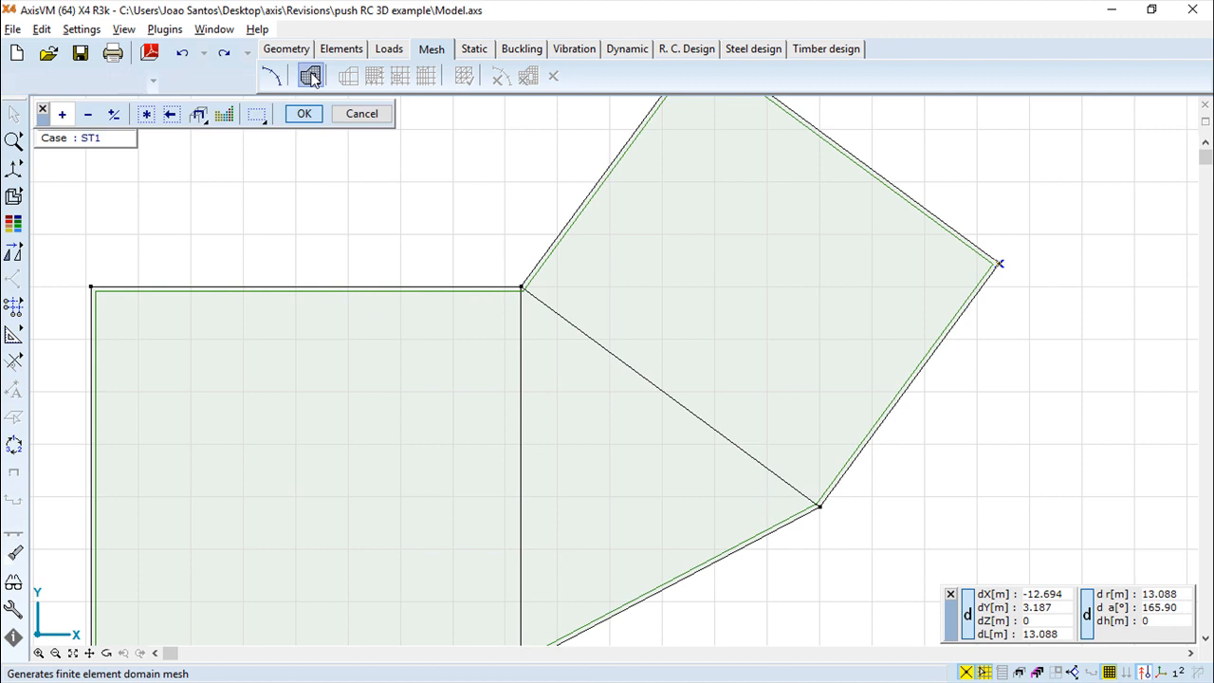
pyautogui.click(146, 114)
pyautogui.click(304, 114)
pyautogui.click(468, 163)
pyautogui.click(455, 591)
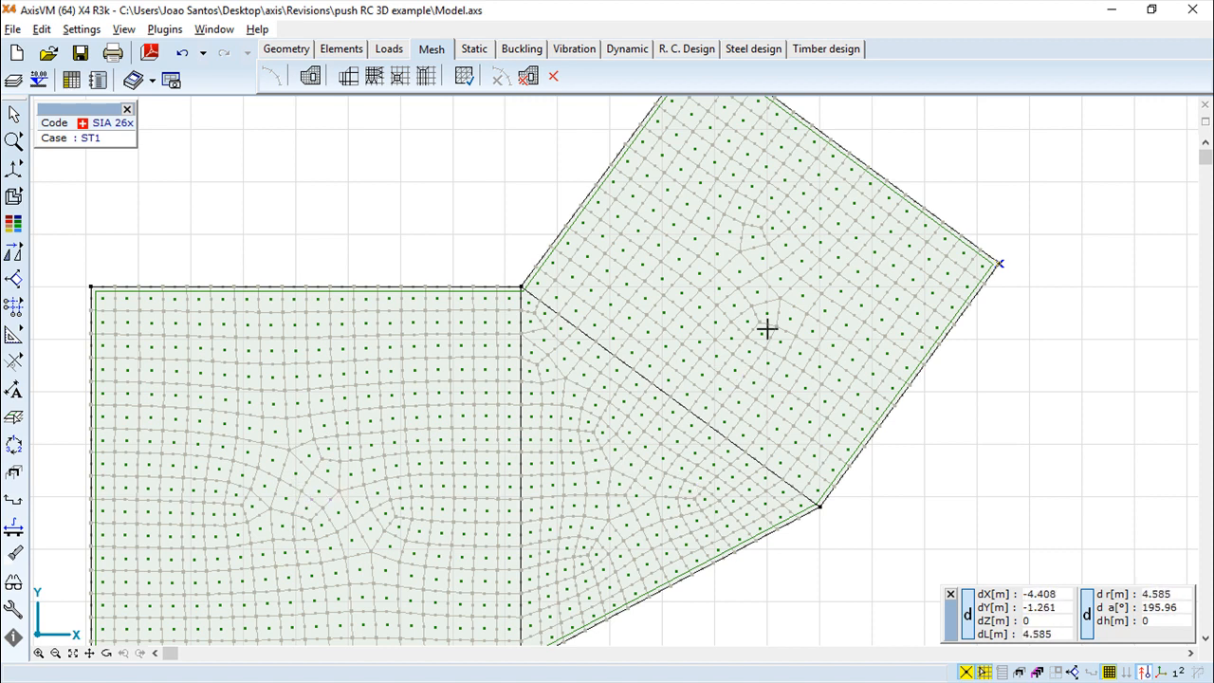
pyautogui.click(186, 54)
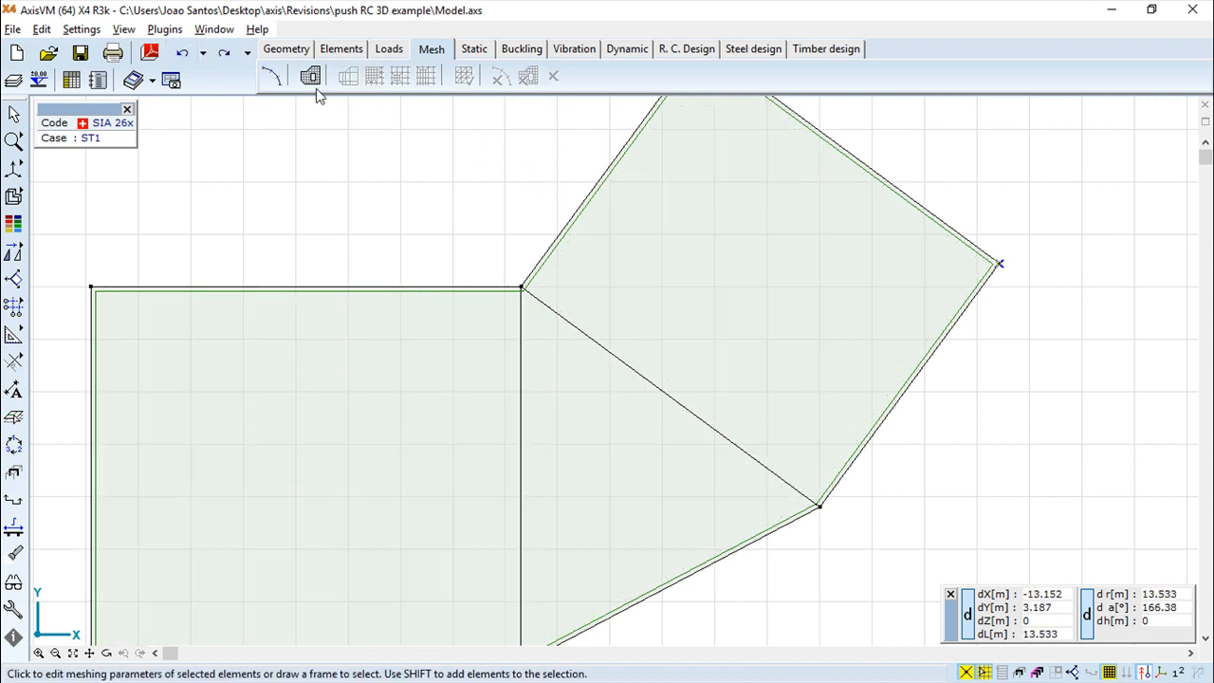
# - Try a mixed quadrilateral and triangular mesh on the whole domain, and undo it
pyautogui.click(311, 76)
pyautogui.click(147, 114)
pyautogui.click(305, 114)
pyautogui.click(548, 182)
pyautogui.click(459, 588)
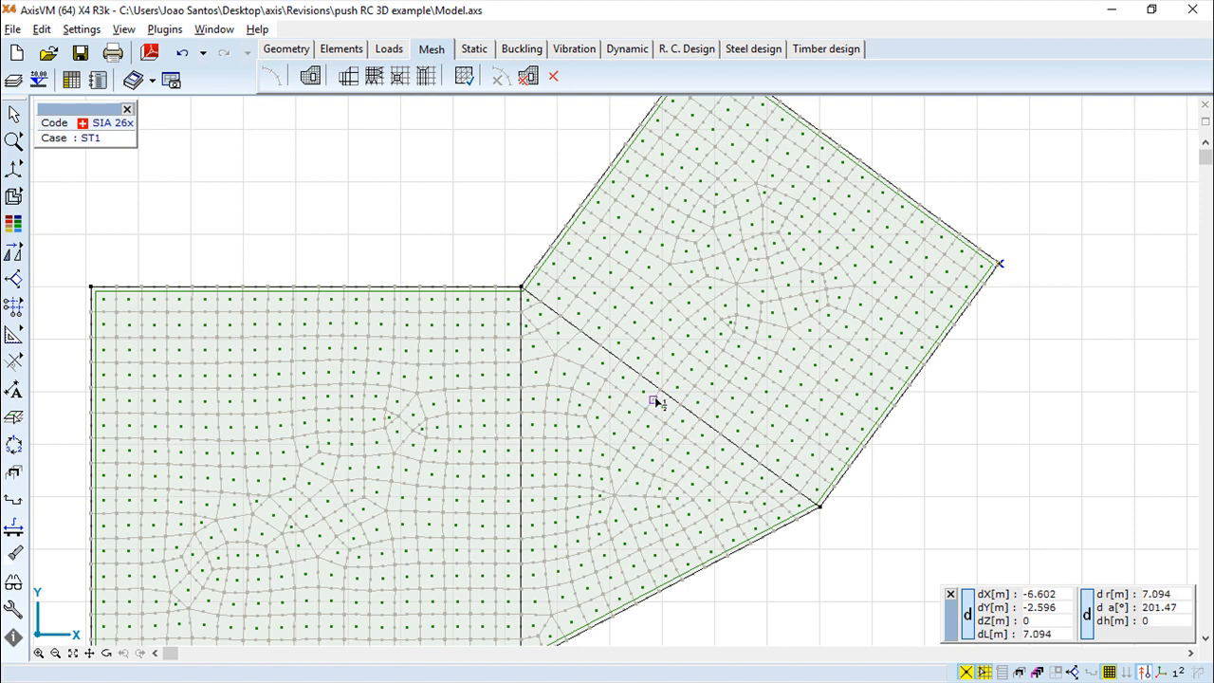
pyautogui.moveTo(705, 412); pyautogui.dragTo(771, 410, button='middle')
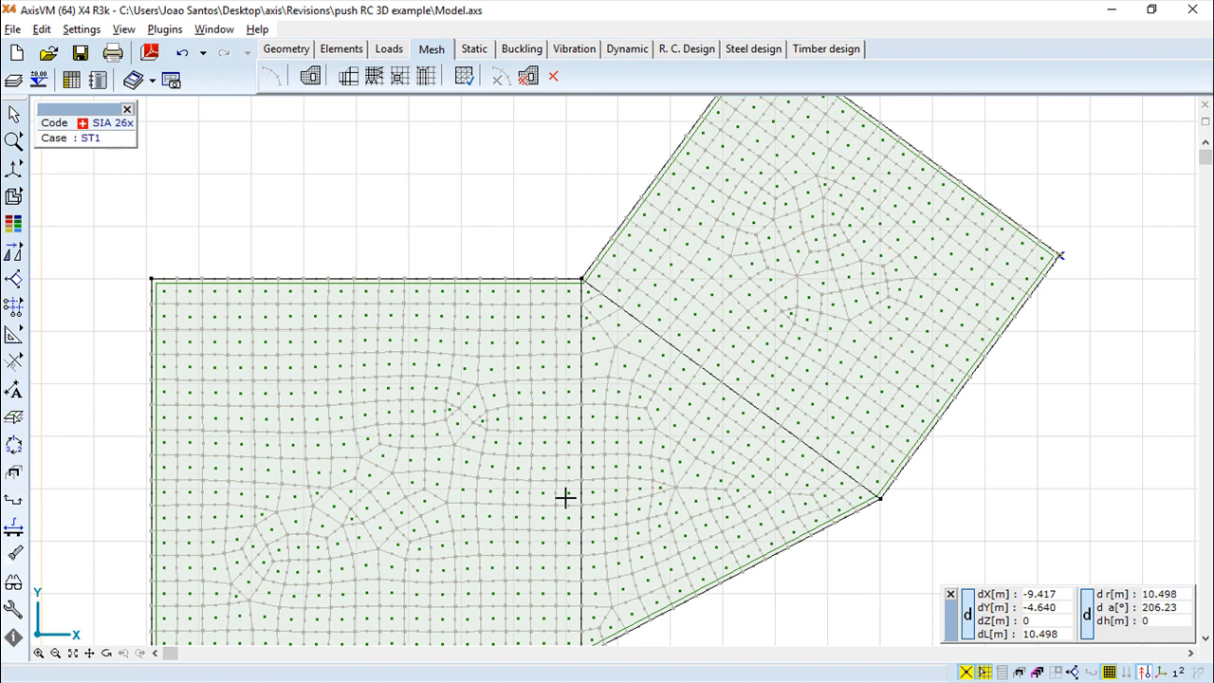
pyautogui.click(182, 53)
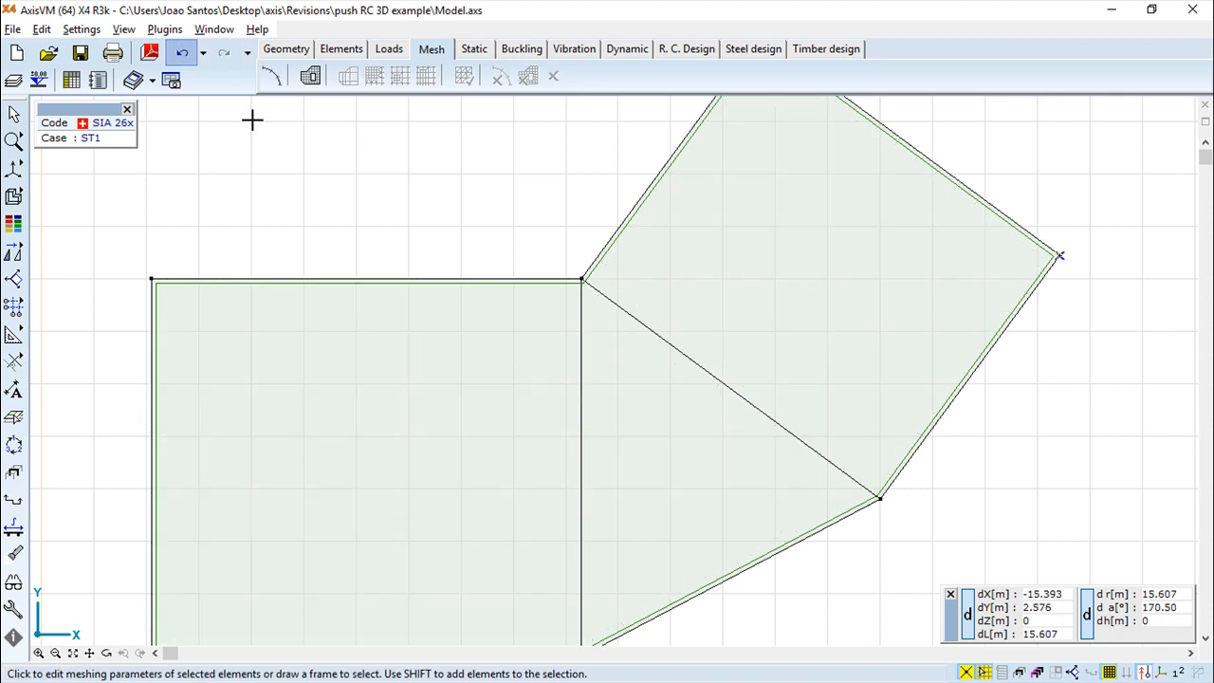
# - Place four nodes inside the domain: one in the rectangle, two in the triangle and one in the skewed rectangle
pyautogui.click(286, 49)
pyautogui.click(271, 80)
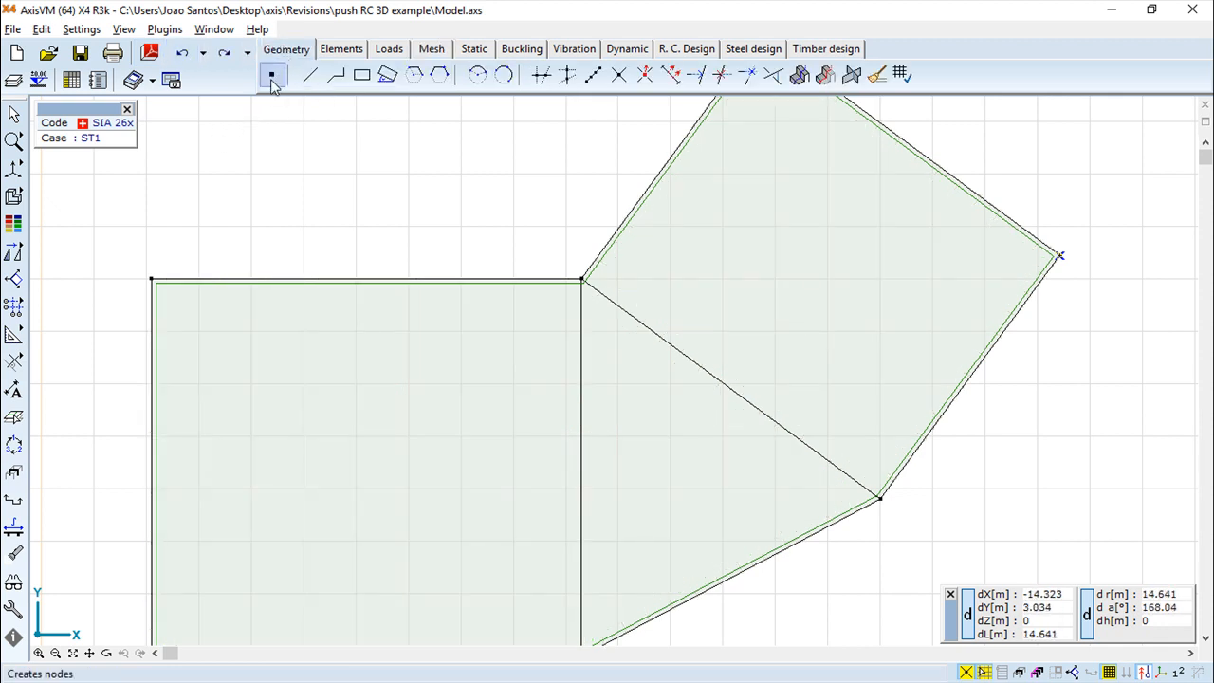
pyautogui.click(304, 512)
pyautogui.click(635, 391)
pyautogui.click(745, 495)
pyautogui.click(887, 224)
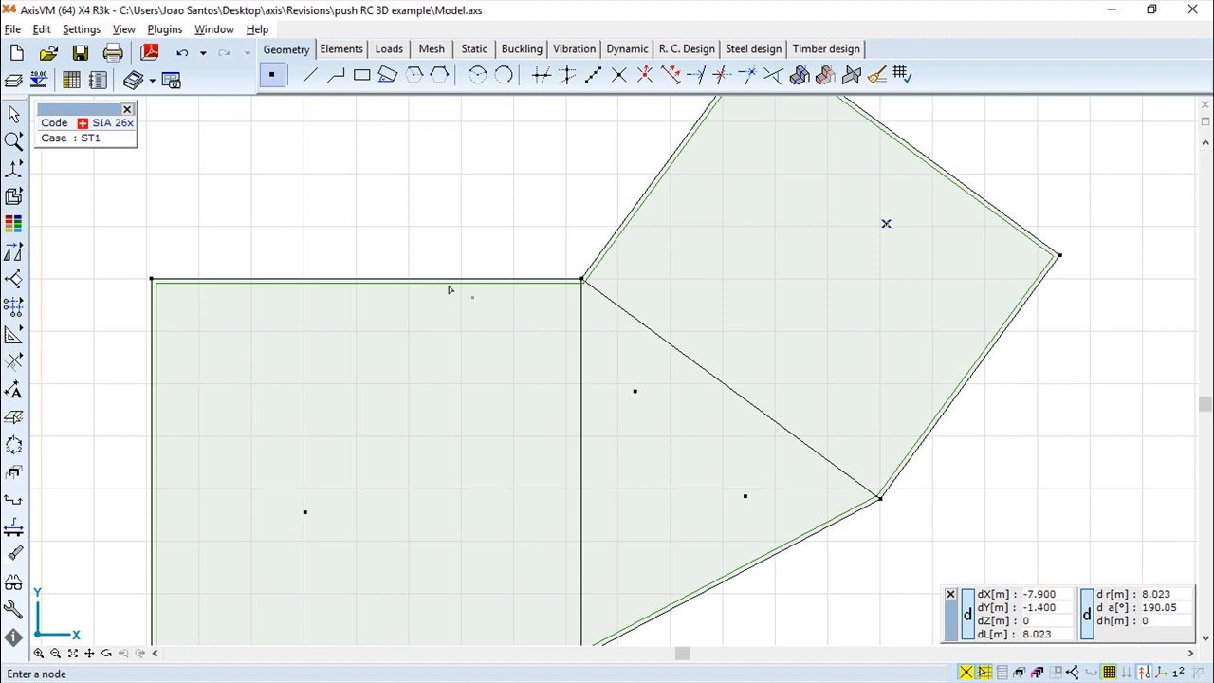
# - Set up a quadrilateral mesh for the whole domain with a 0.500 m average element size, fitted to point and line loads
pyautogui.click(431, 49)
pyautogui.click(311, 76)
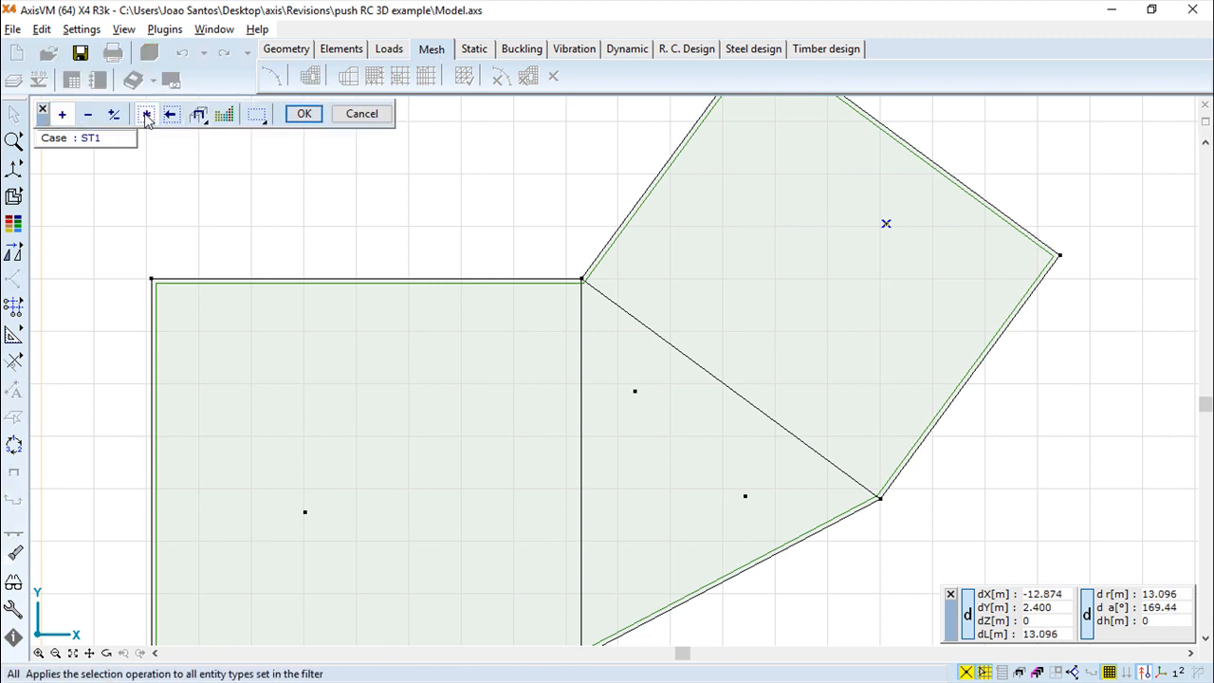
pyautogui.click(147, 115)
pyautogui.click(304, 113)
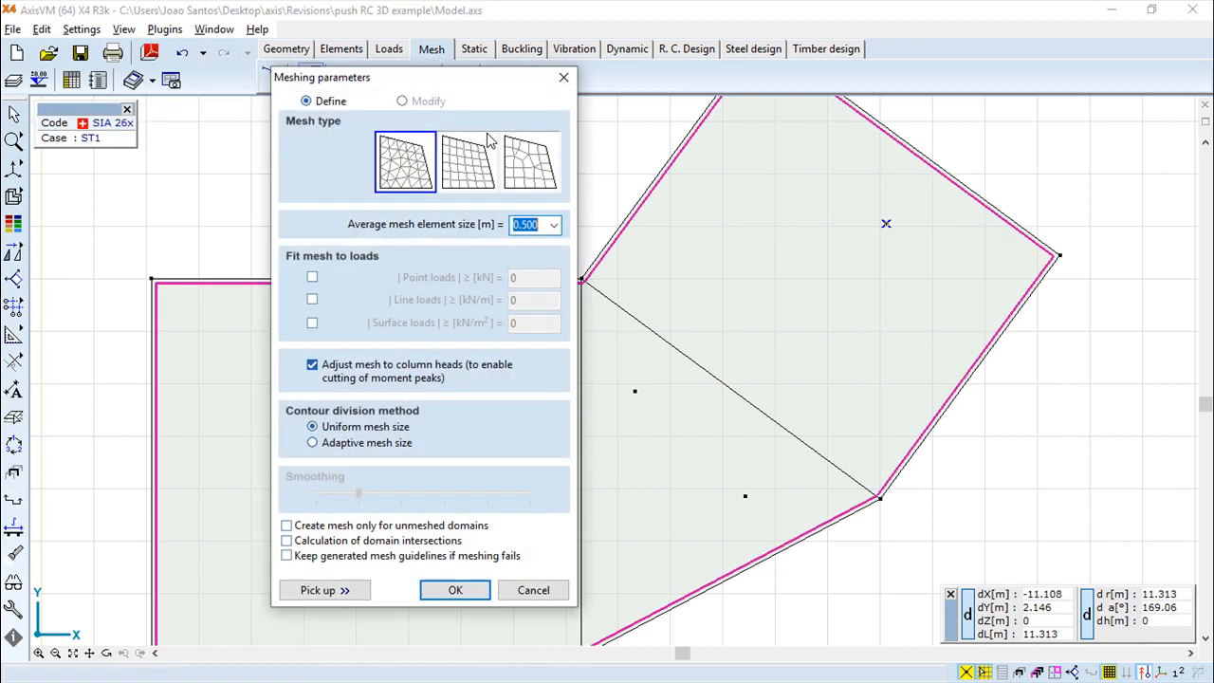
pyautogui.click(488, 170)
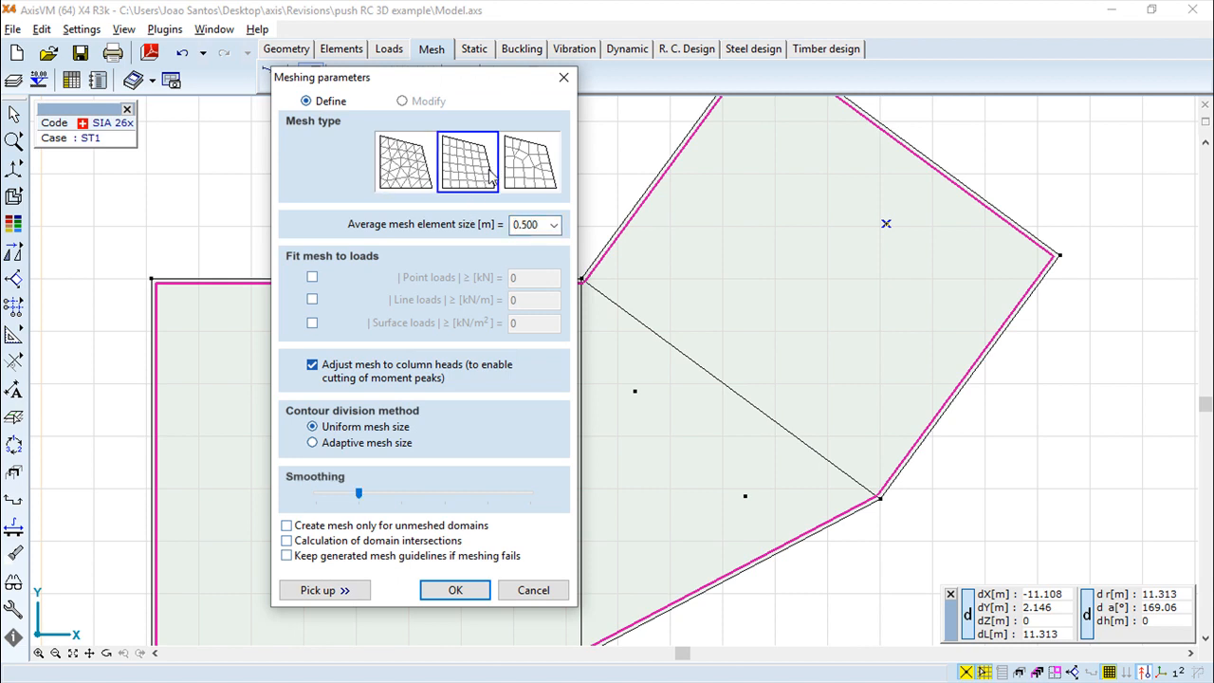
pyautogui.click(537, 225)
pyautogui.doubleClick(538, 225)
pyautogui.click(314, 276)
pyautogui.click(314, 301)
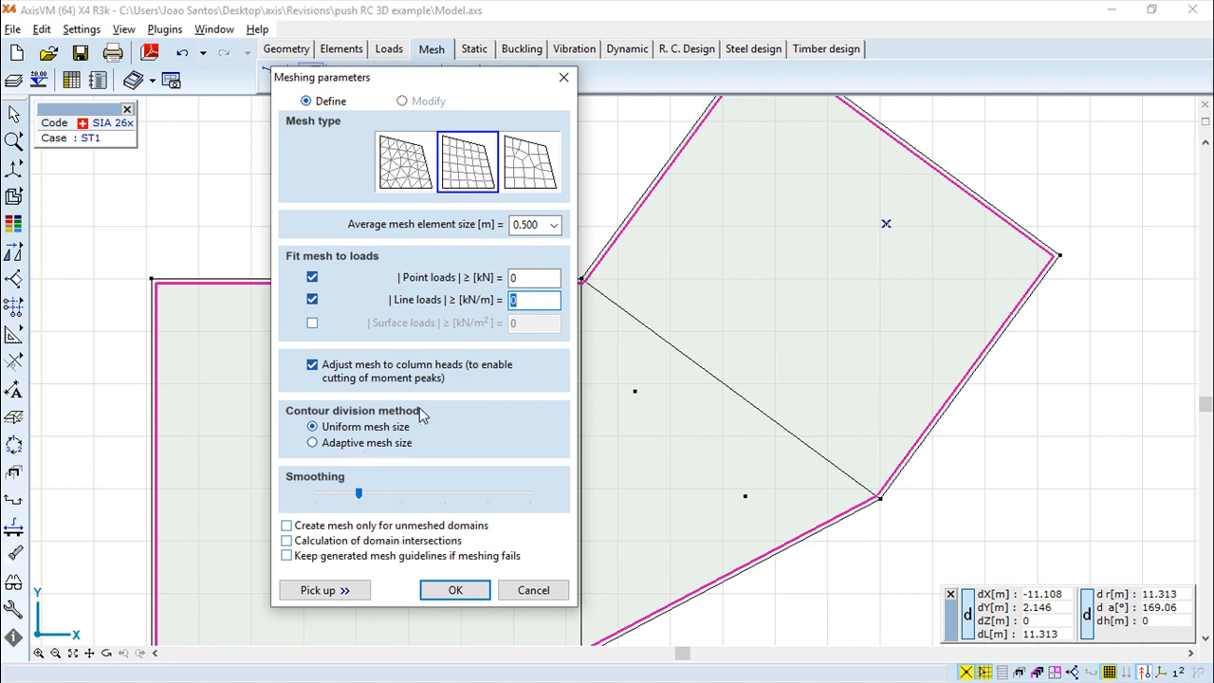
# - Set the contour division to adaptive mesh size and raise the smoothing by two notches
pyautogui.click(313, 443)
pyautogui.moveTo(359, 494); pyautogui.dragTo(432, 503)
pyautogui.click(451, 495)
pyautogui.click(386, 492)
pyautogui.click(372, 495)
pyautogui.click(386, 492)
pyautogui.click(373, 491)
pyautogui.click(411, 501)
# - Turn off fitting to line and point loads, and generate the domain mesh
pyautogui.click(316, 301)
pyautogui.click(314, 277)
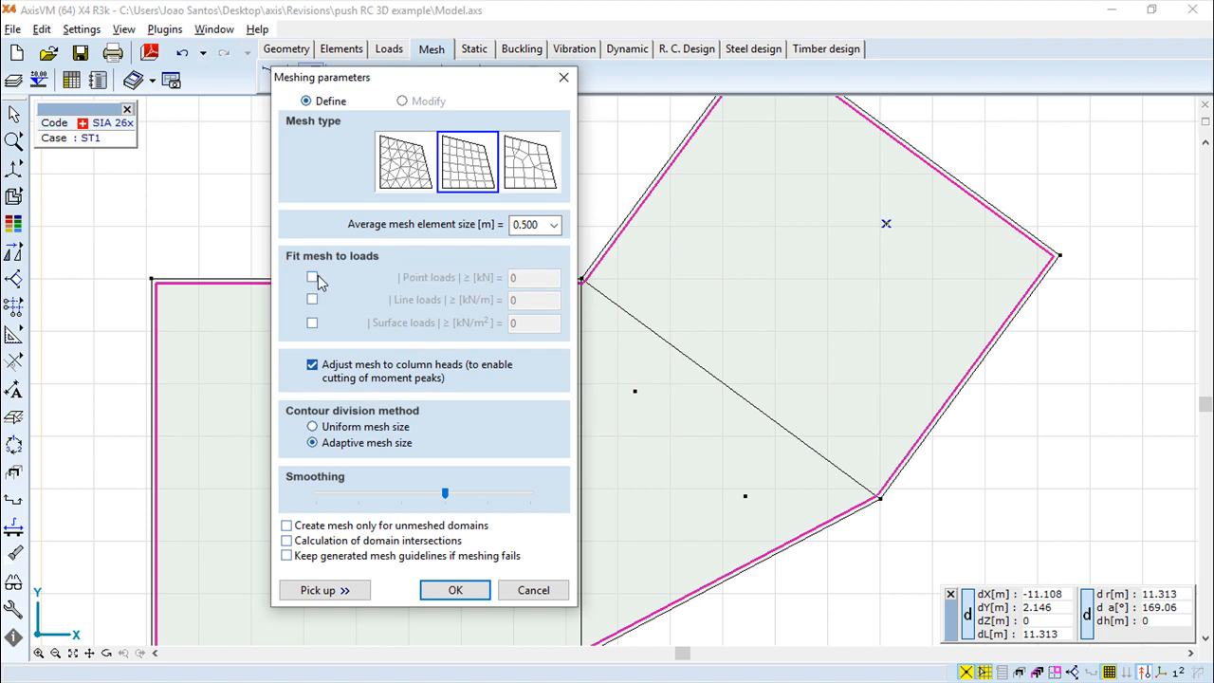
pyautogui.click(455, 590)
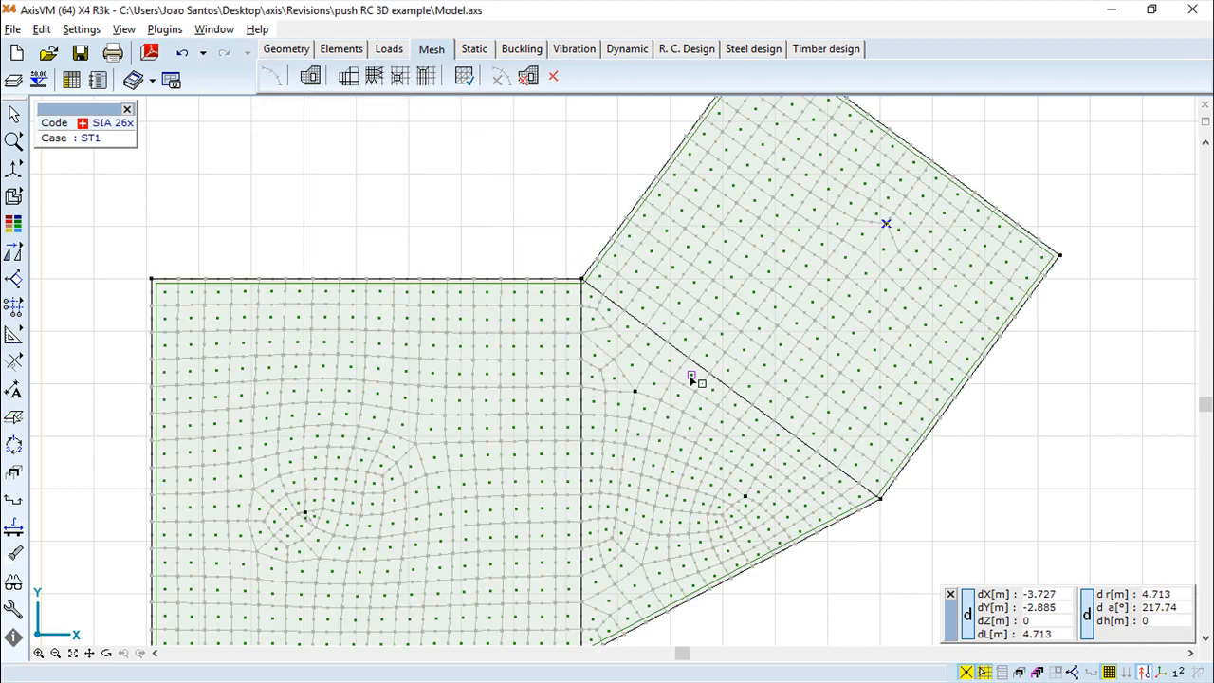
pyautogui.moveTo(713, 417); pyautogui.dragTo(765, 389, button='middle')
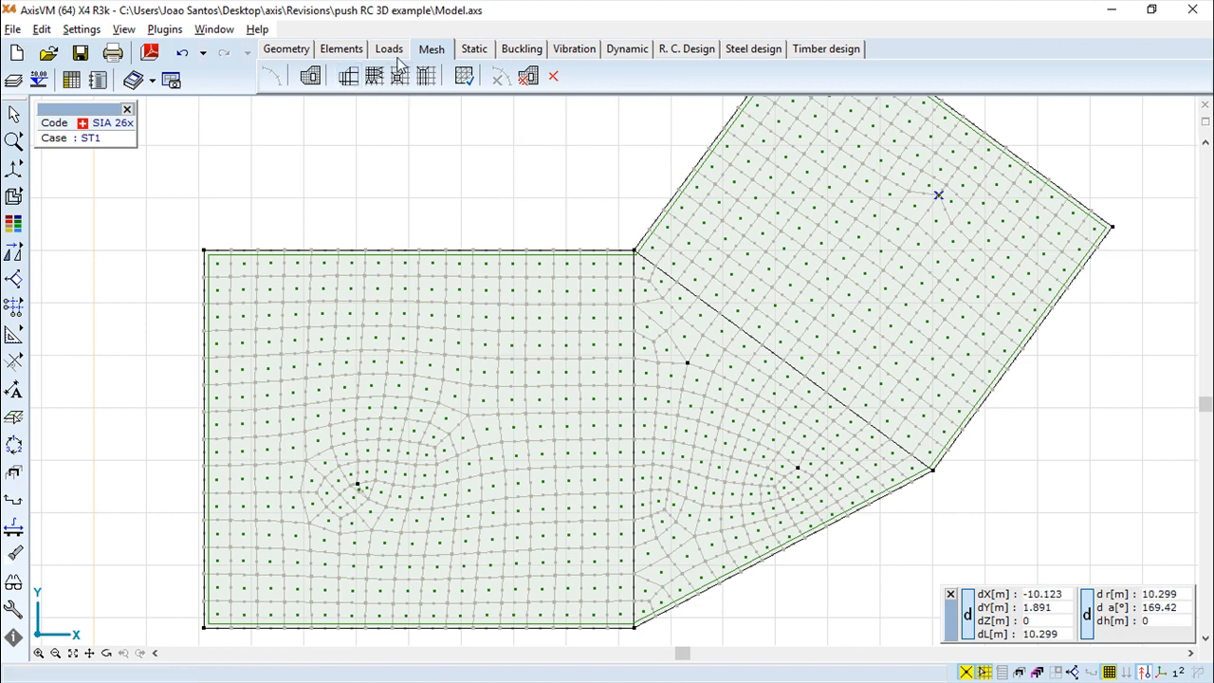
# - Try a uniform refinement of the elements around the rectangle's upper corner at the triangle with a 0.200 m maximum side length, and undo it
pyautogui.click(348, 81)
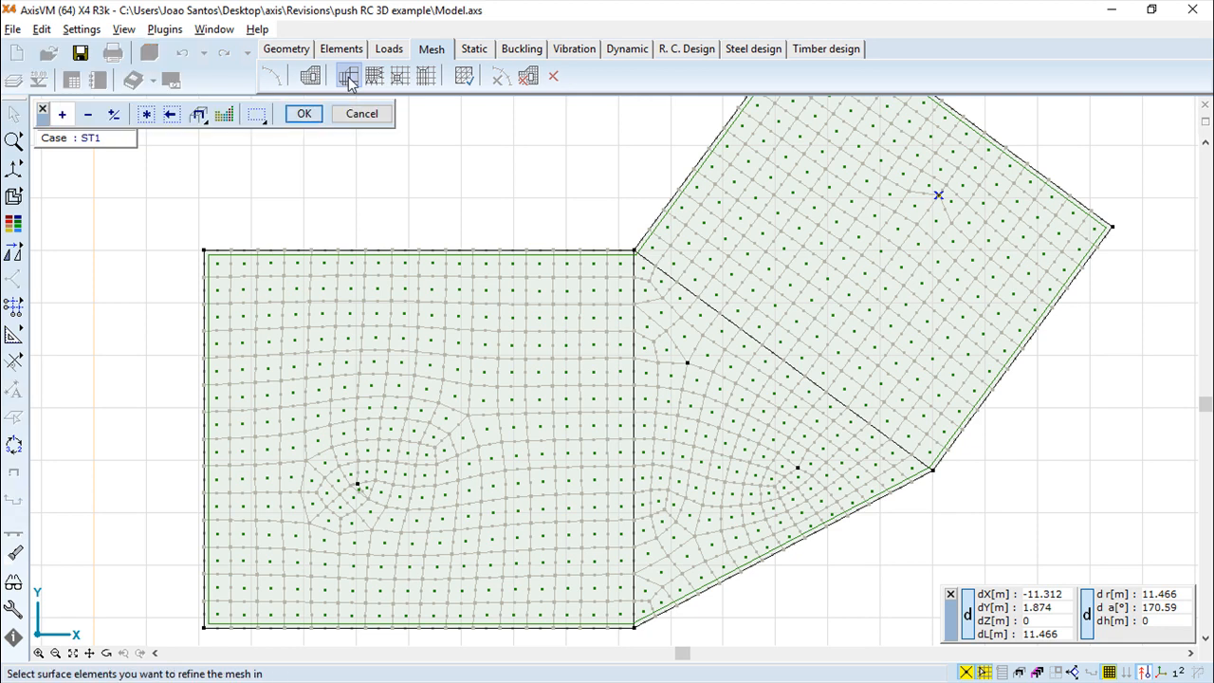
pyautogui.moveTo(537, 180); pyautogui.dragTo(750, 382)
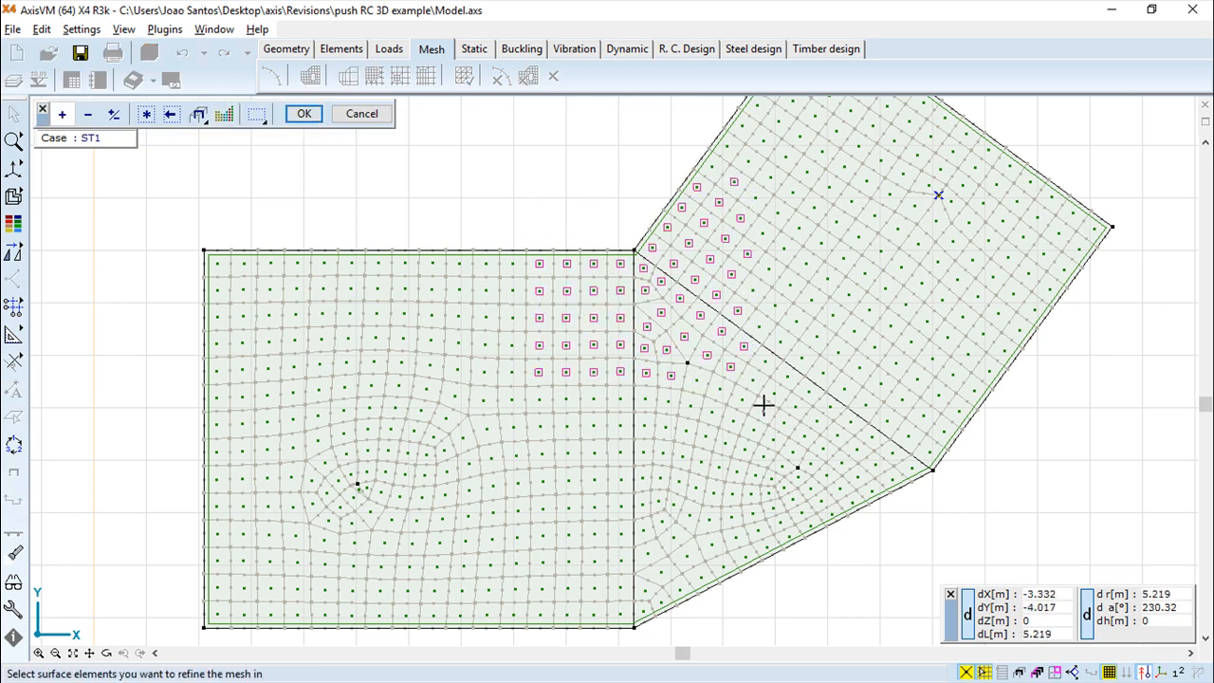
pyautogui.click(303, 114)
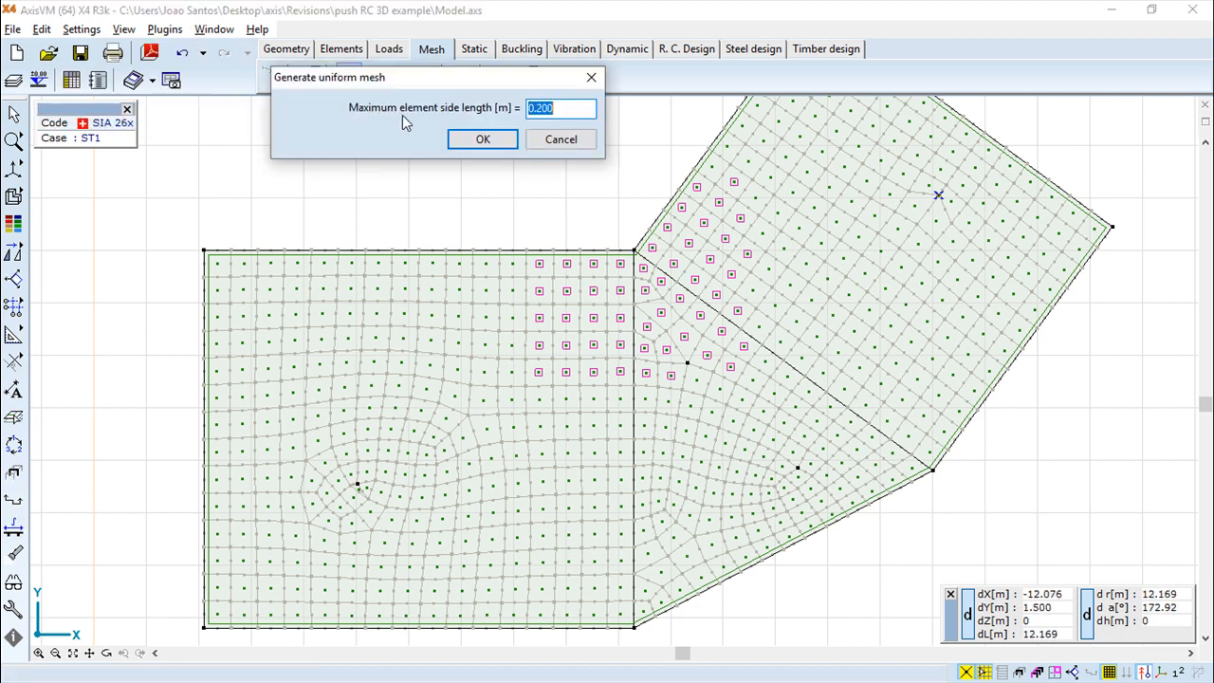
pyautogui.moveTo(567, 110); pyautogui.dragTo(478, 117)
pyautogui.click(478, 138)
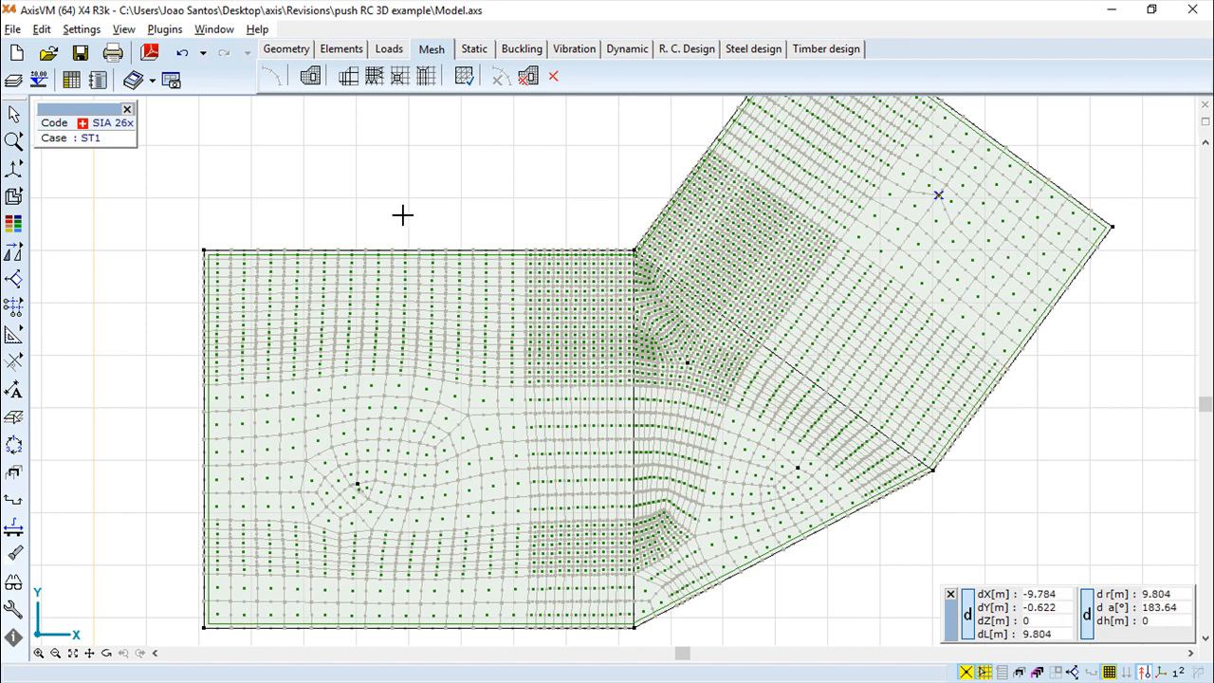
pyautogui.click(181, 54)
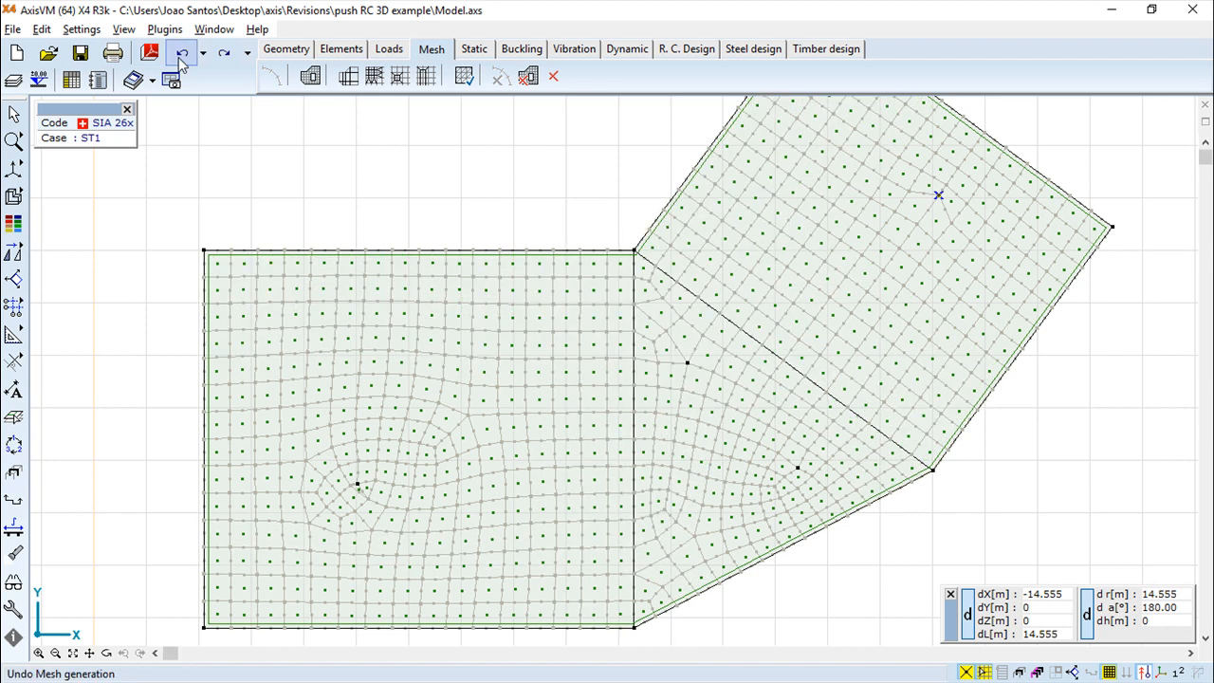
# - Try refining the elements around the corner shared by the three shapes by bisection, and undo it
pyautogui.click(375, 77)
pyautogui.moveTo(501, 157); pyautogui.dragTo(774, 379)
pyautogui.click(304, 114)
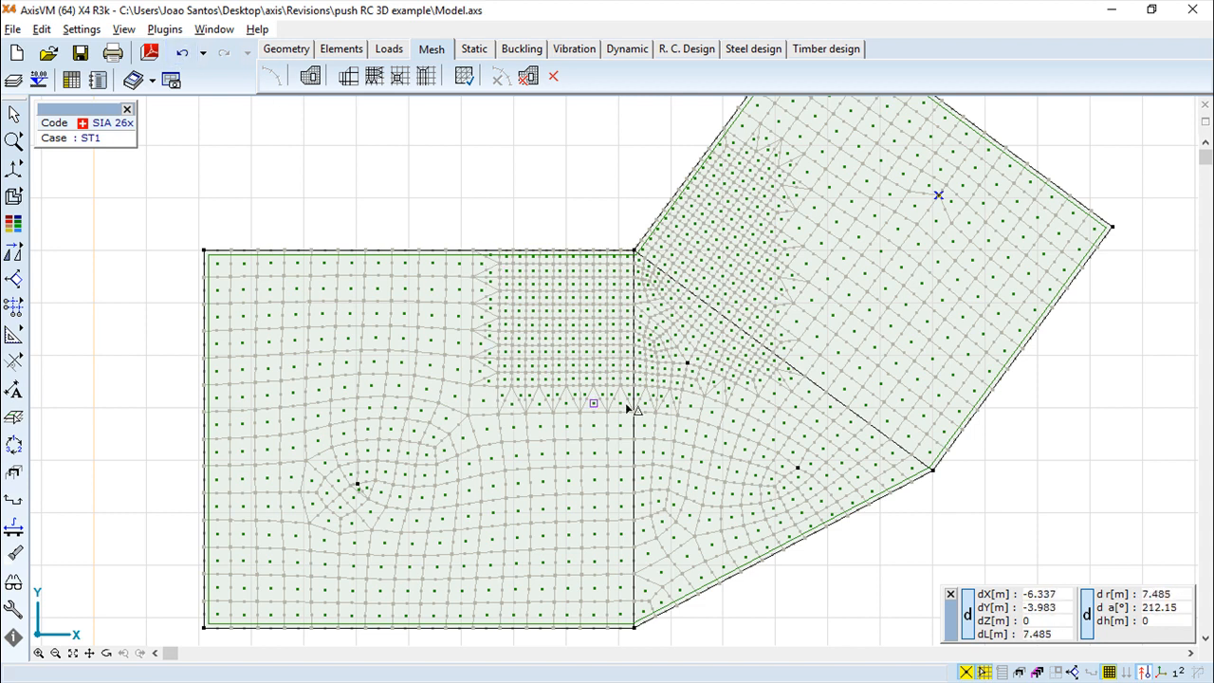
pyautogui.click(183, 53)
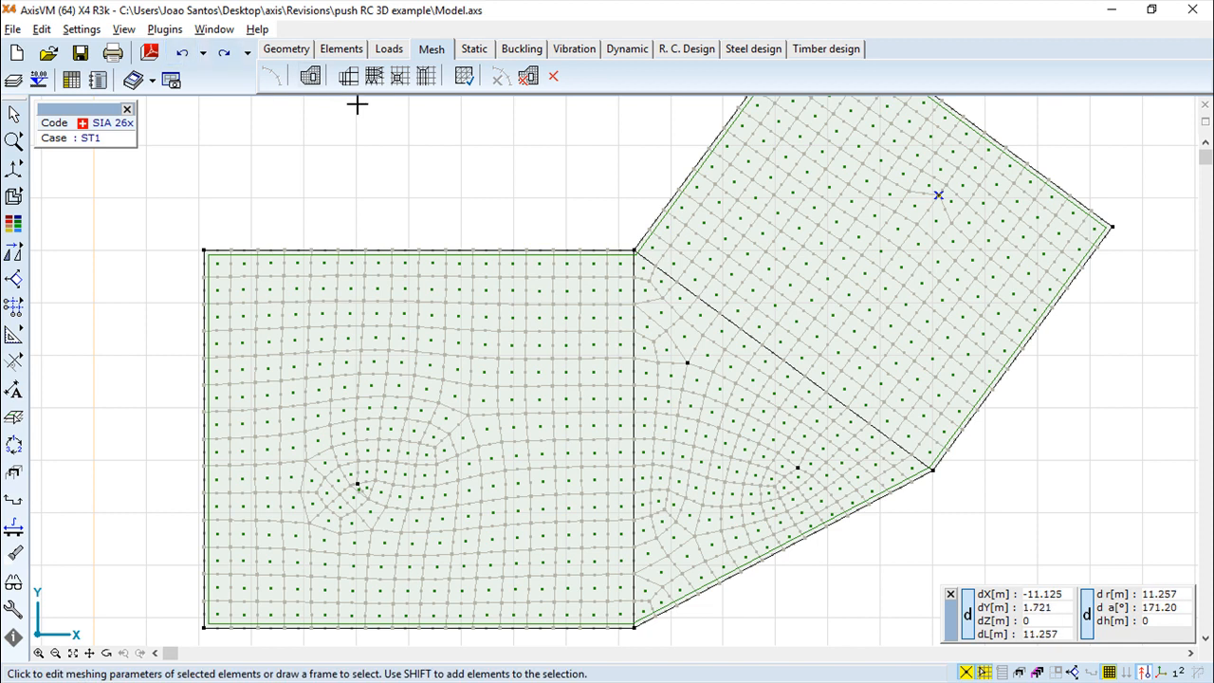
# - Try refining the mesh around the triangle's upper inner node and the skewed rectangle's node with a line division ratio of 0.2, and undo it
pyautogui.click(395, 79)
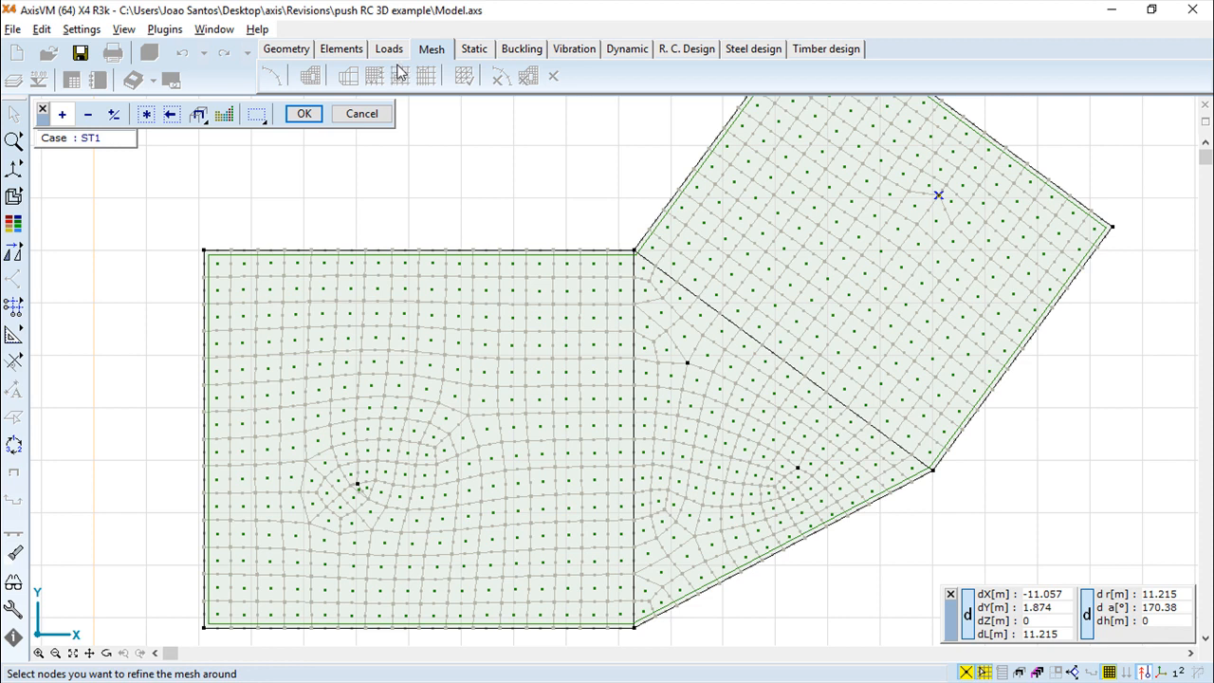
pyautogui.click(688, 363)
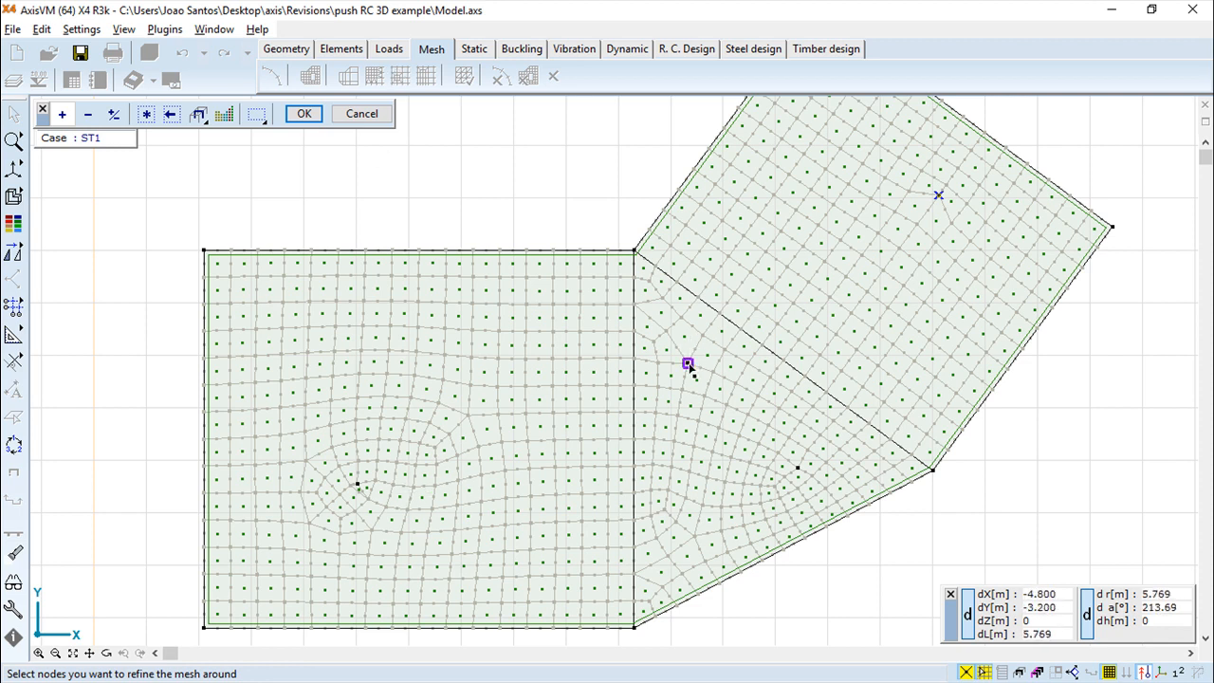
pyautogui.click(938, 196)
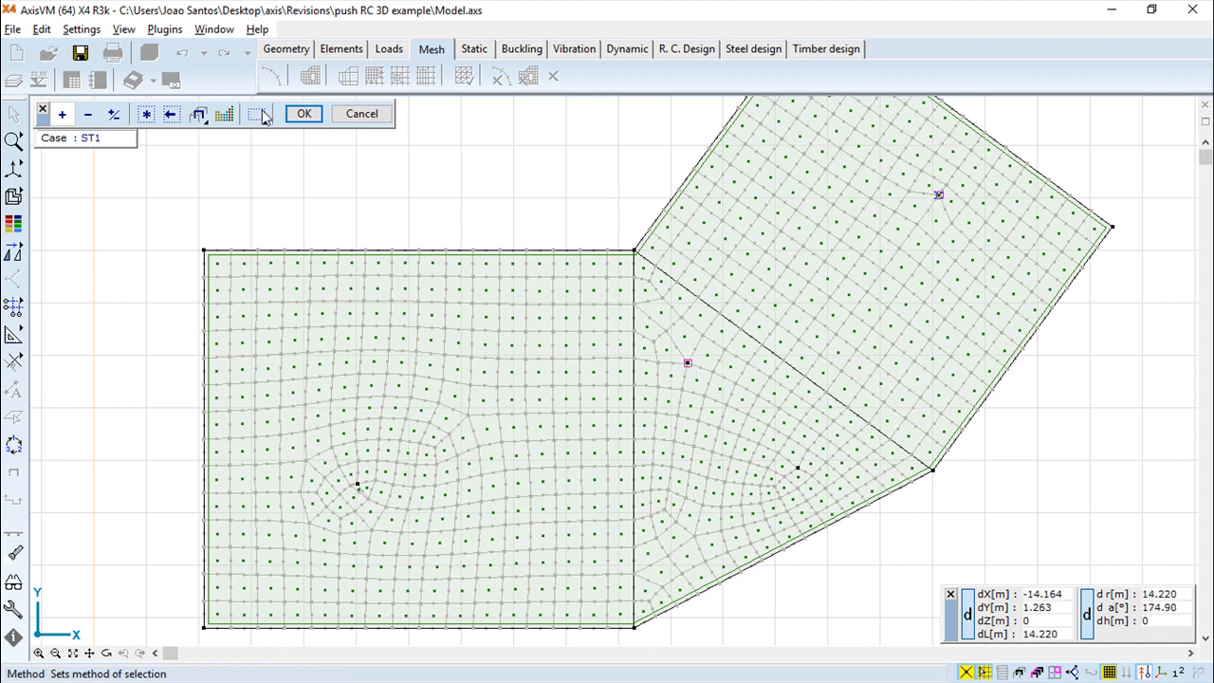
pyautogui.click(303, 114)
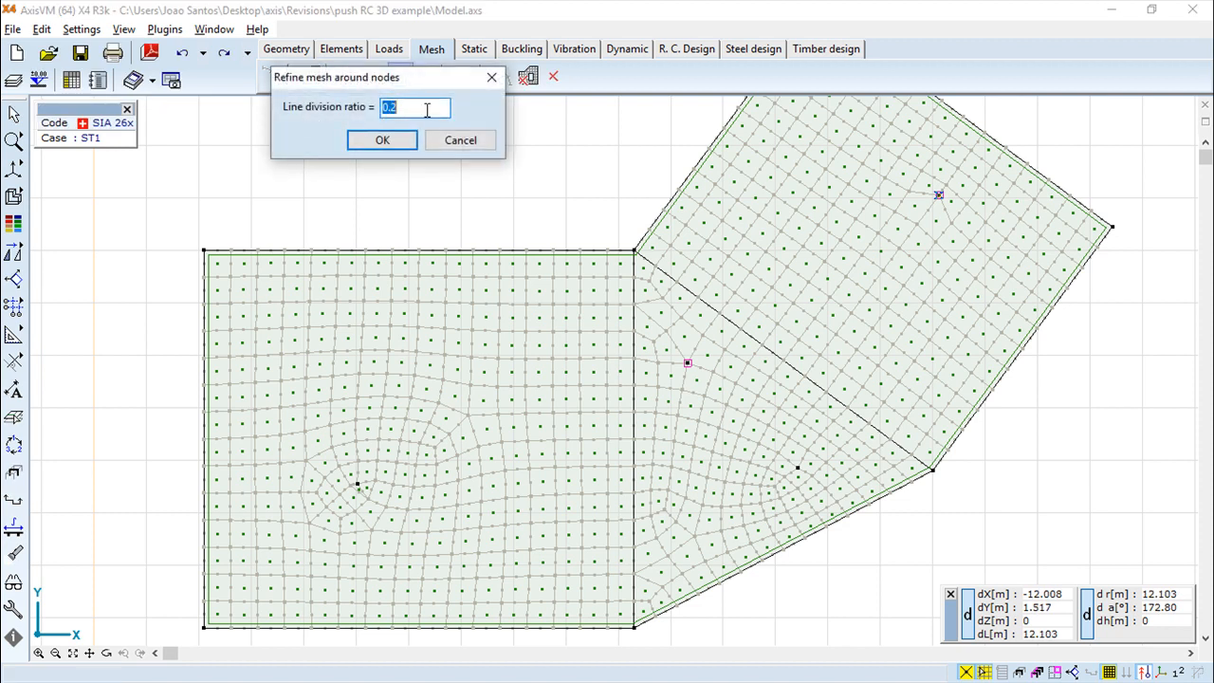
pyautogui.click(382, 140)
pyautogui.scroll(2, 751, 339)
pyautogui.scroll(2, 750, 339)
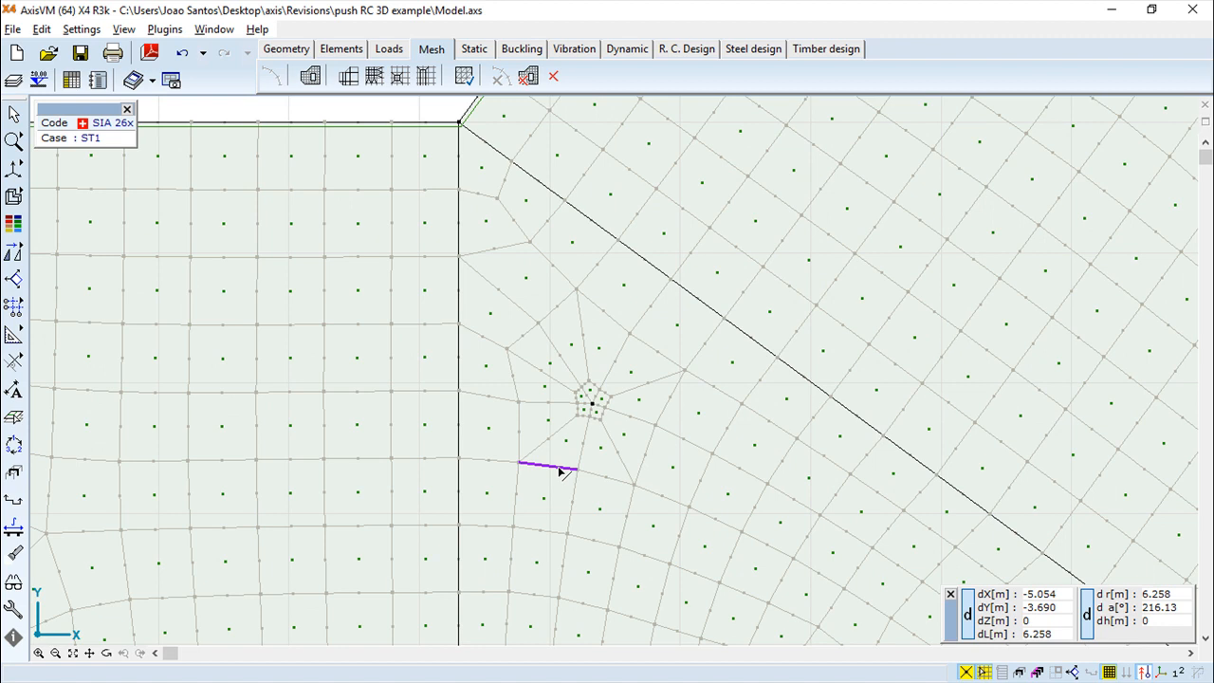
pyautogui.scroll(-3, 548, 429)
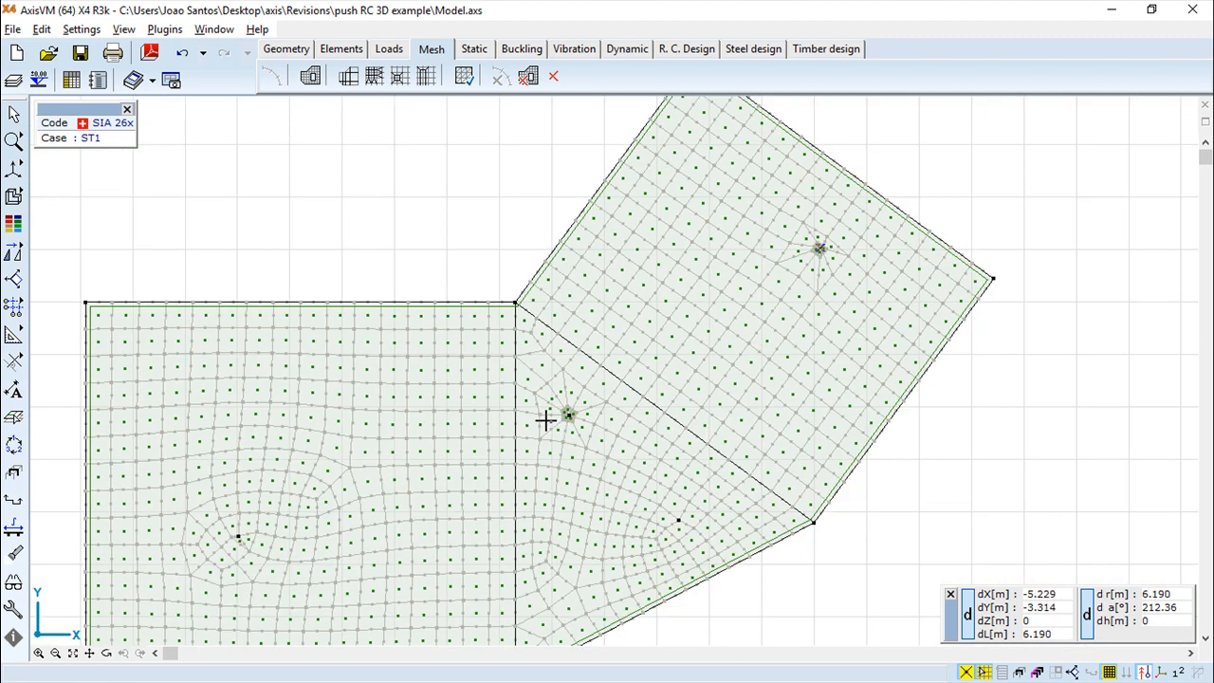
pyautogui.click(182, 53)
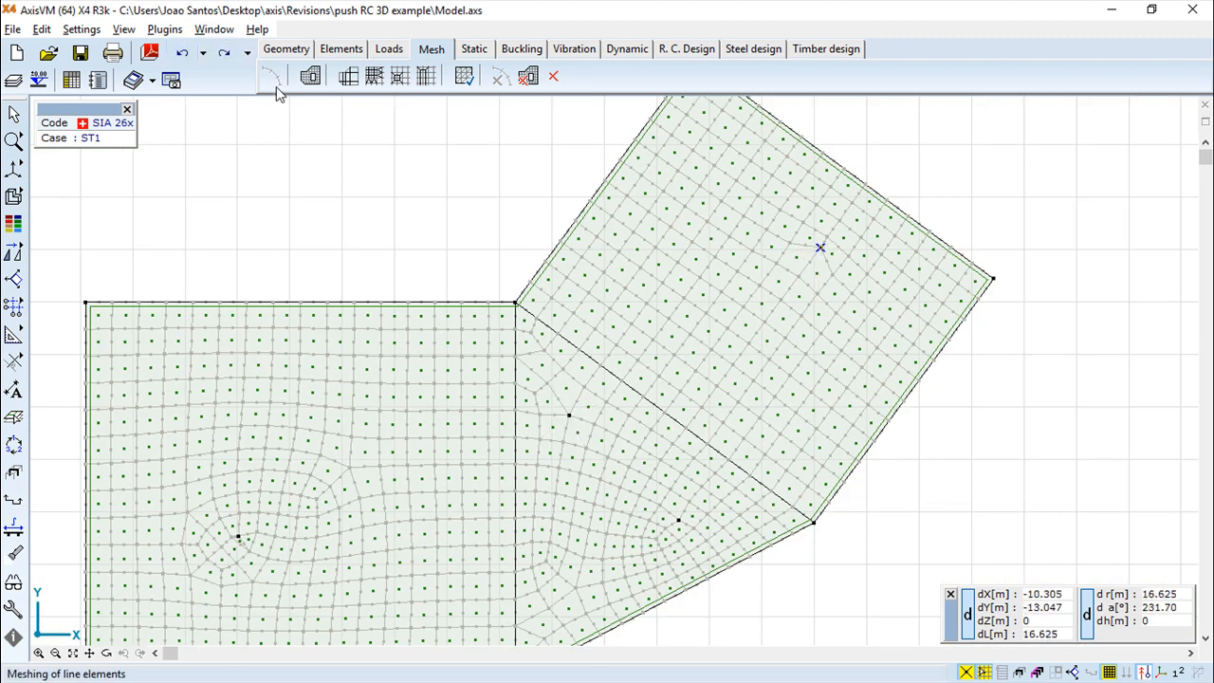
# - Try refining the mesh along the two internal edges bounding the triangle, and undo it
pyautogui.click(428, 79)
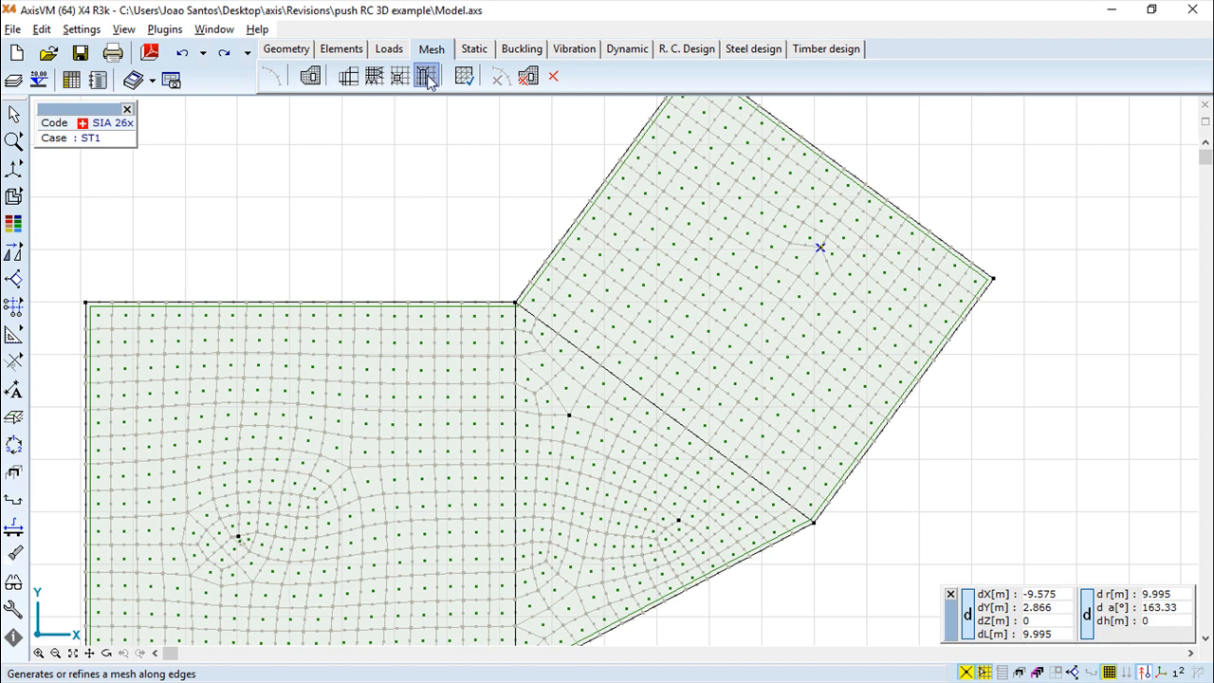
pyautogui.click(517, 422)
pyautogui.click(570, 344)
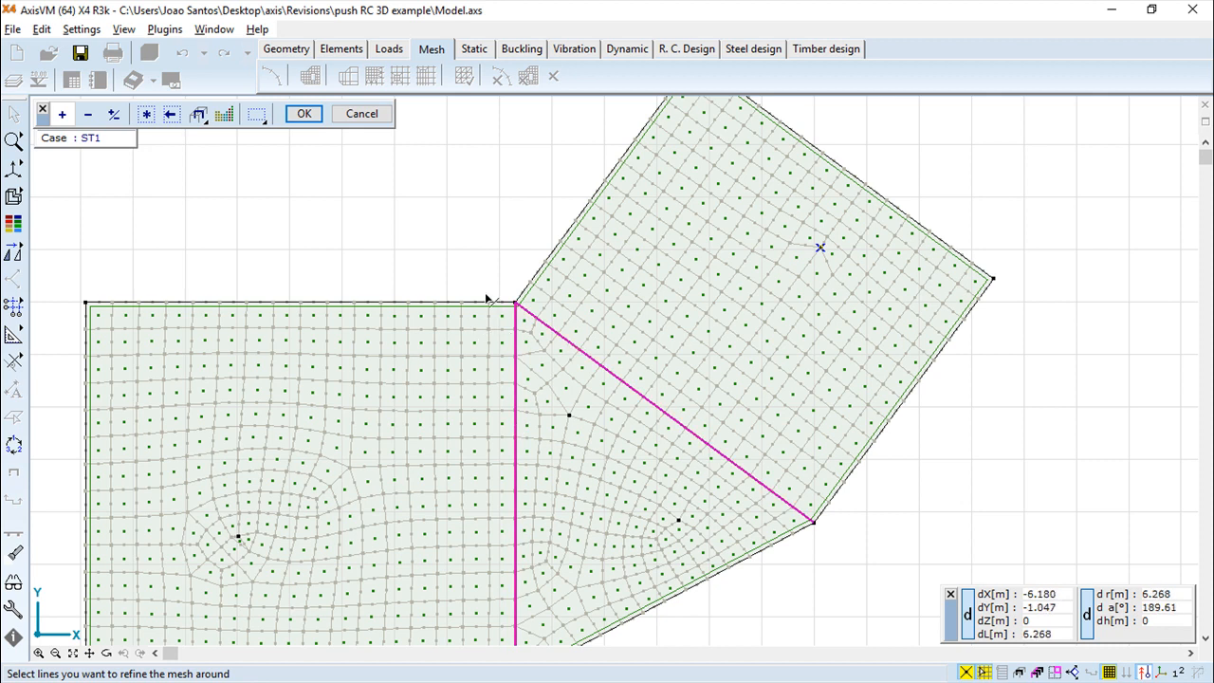
pyautogui.click(304, 114)
pyautogui.click(383, 140)
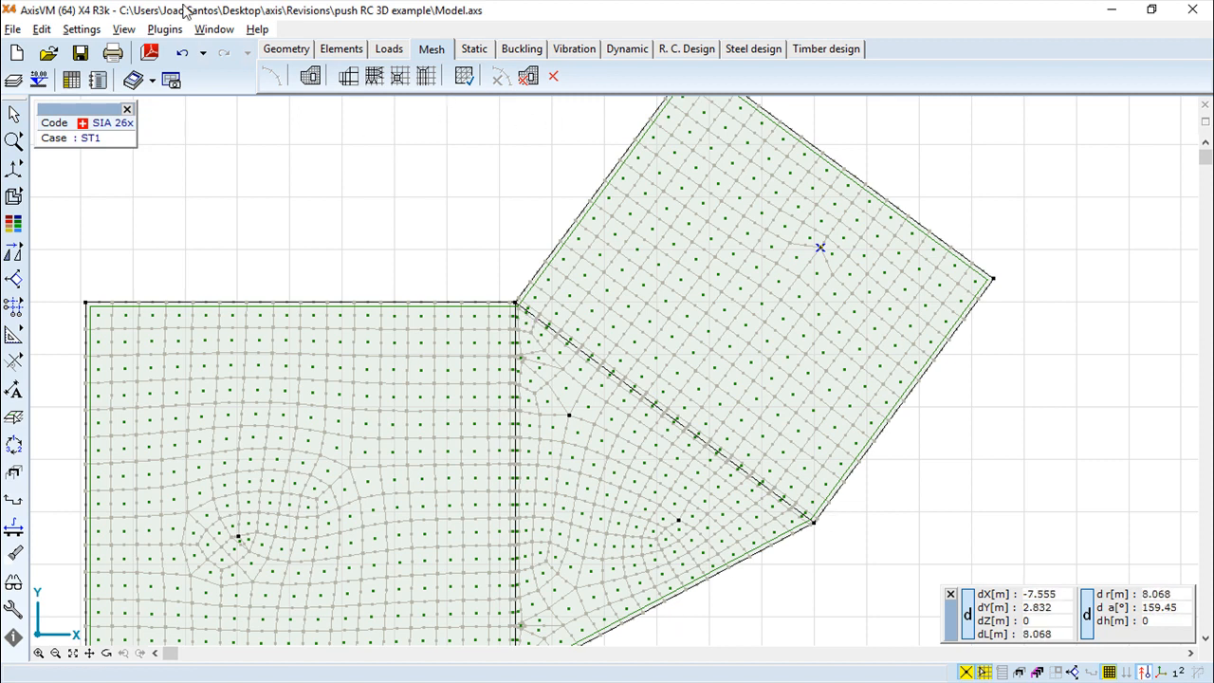
pyautogui.click(181, 53)
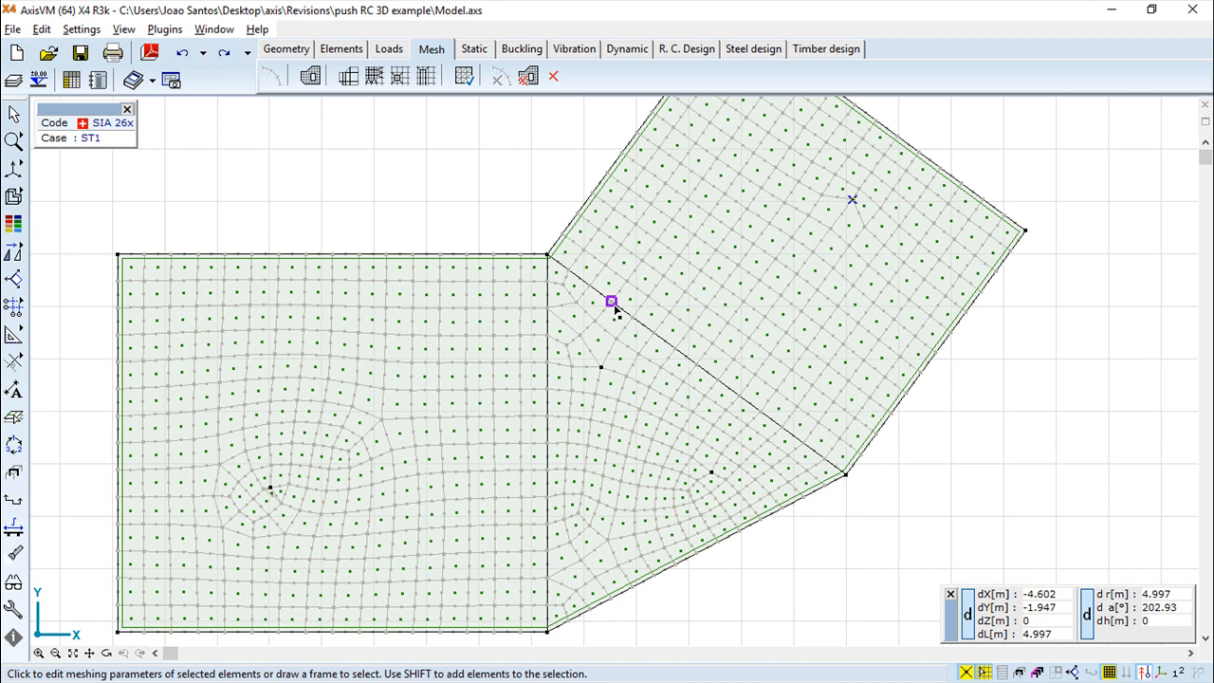
# - Run the geometry check on the surface elements to look for heavily distorted ones
pyautogui.click(464, 75)
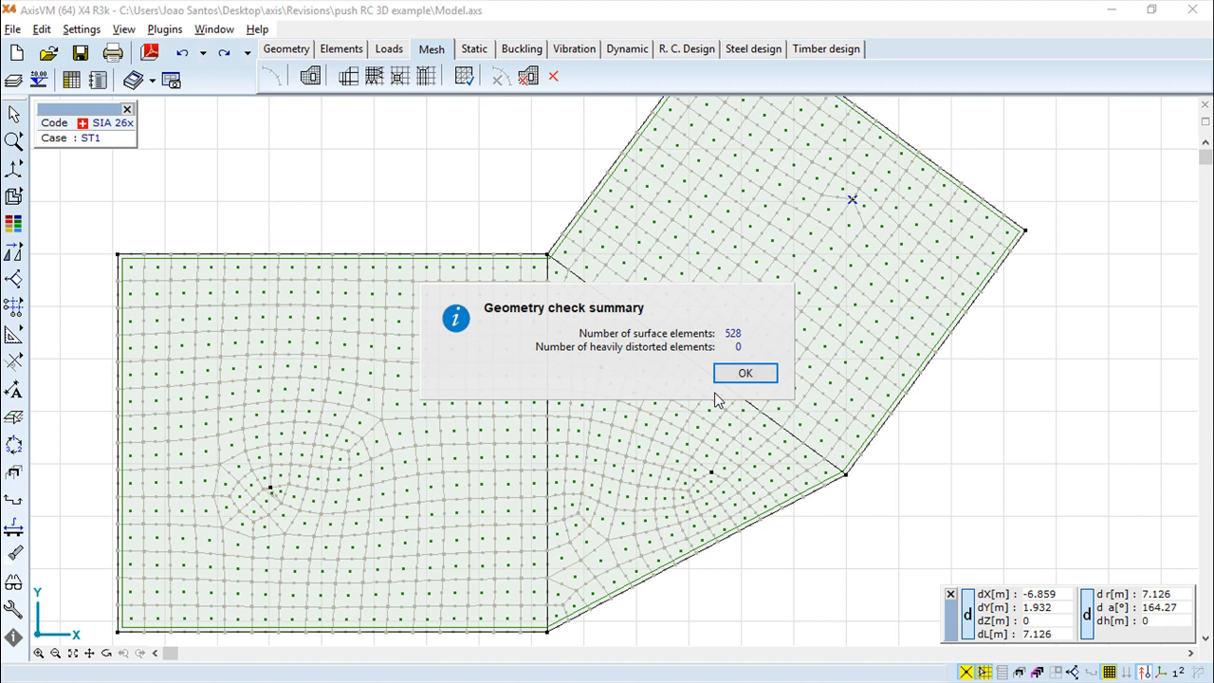
pyautogui.click(738, 375)
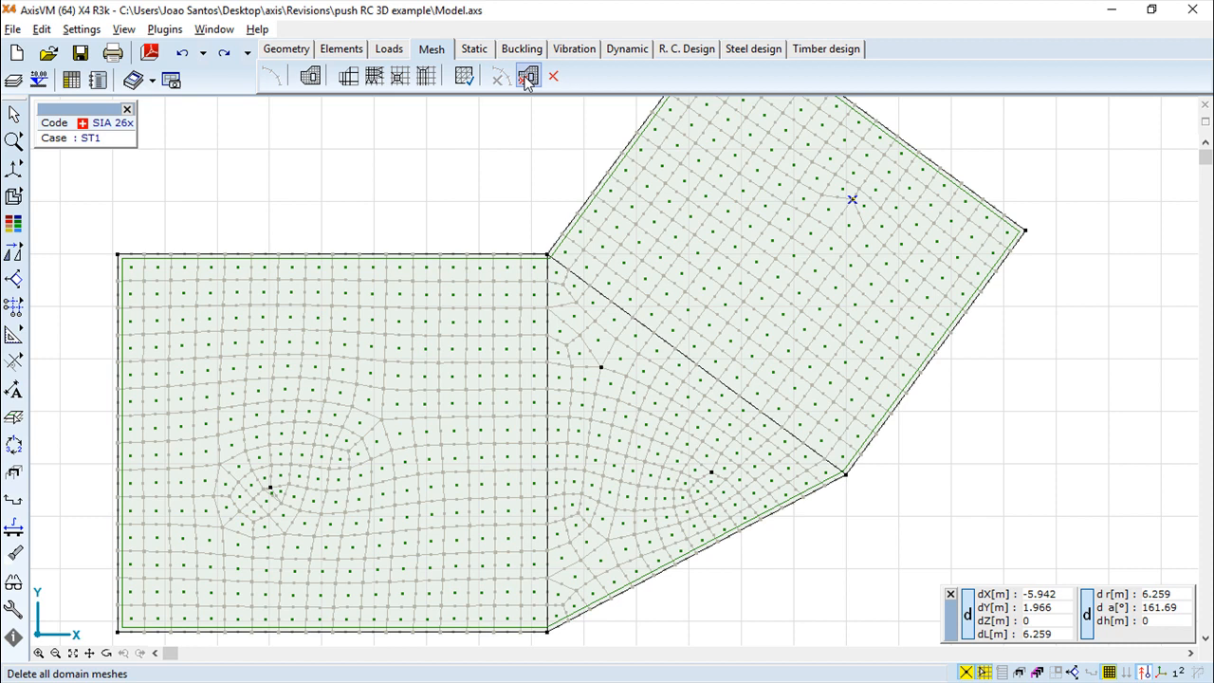
# - Try deleting only the domain meshes, and delete all meshes in the model instead
pyautogui.click(529, 80)
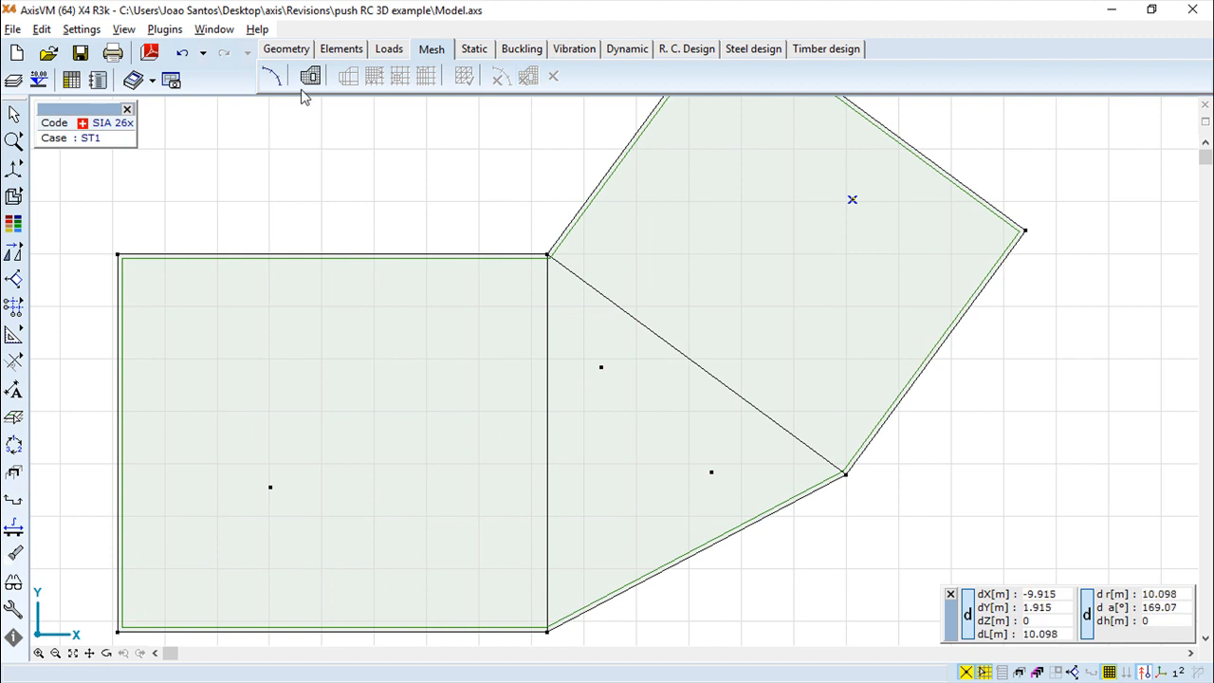
pyautogui.click(184, 54)
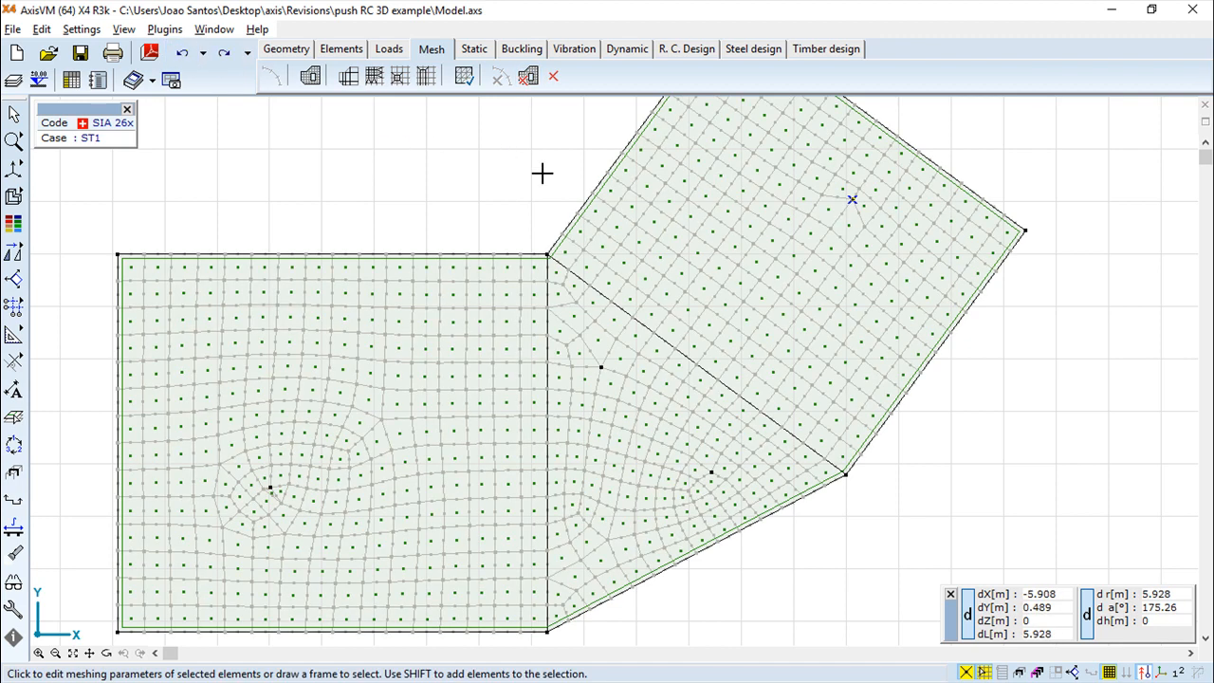
pyautogui.click(555, 77)
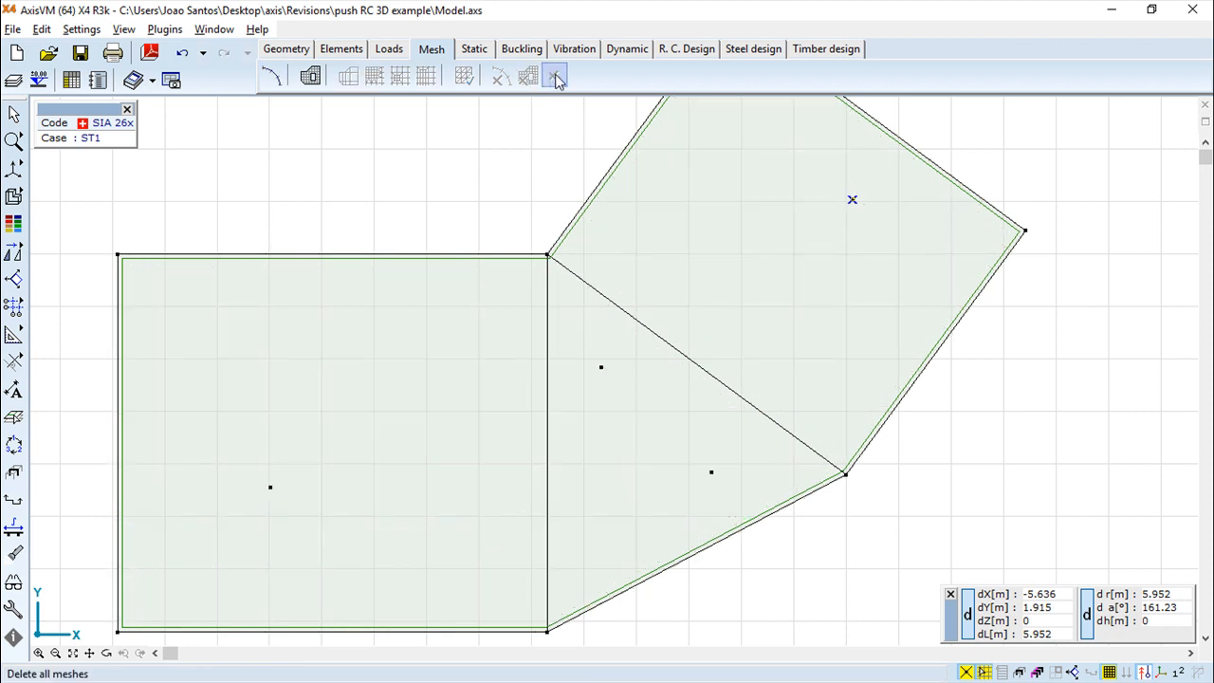